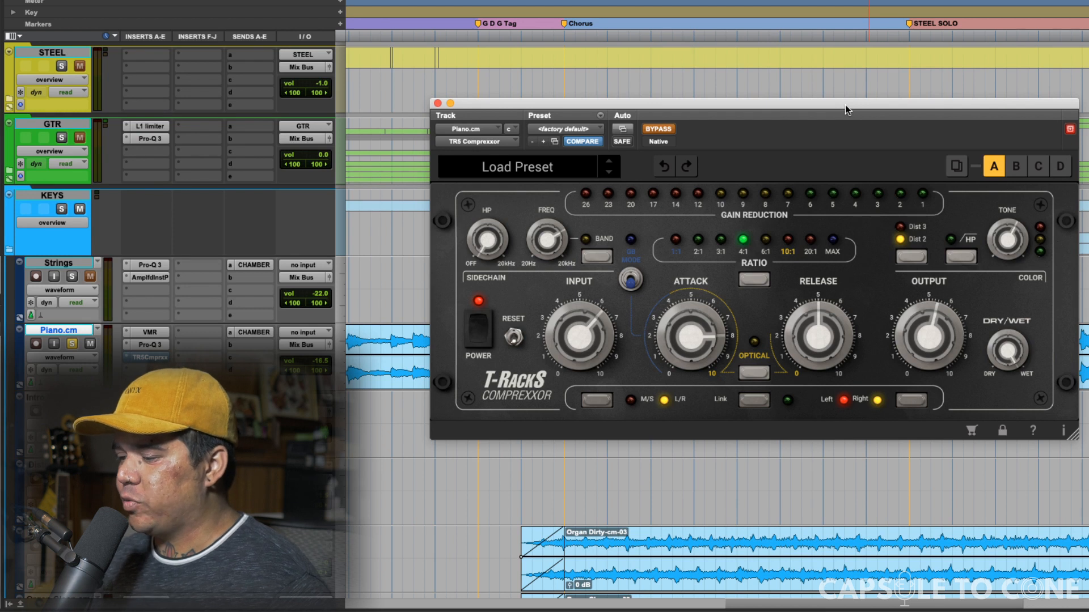
Play the selected chorus of the Piano.cm track to hear it with the Comprexxor bypassed.
left_click_drag(845, 104, 813, 0)
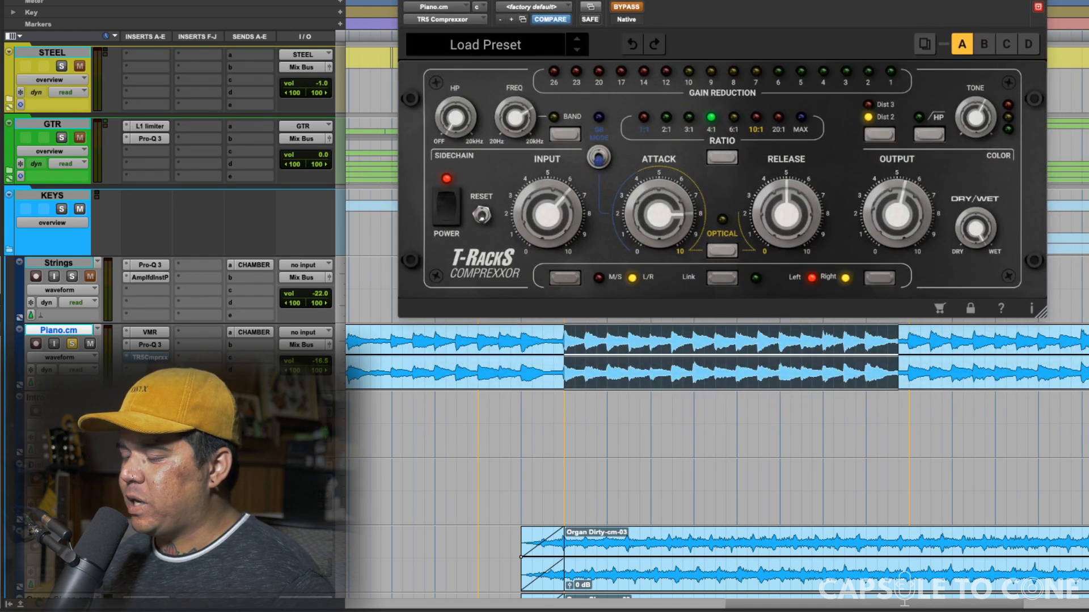
key("space")
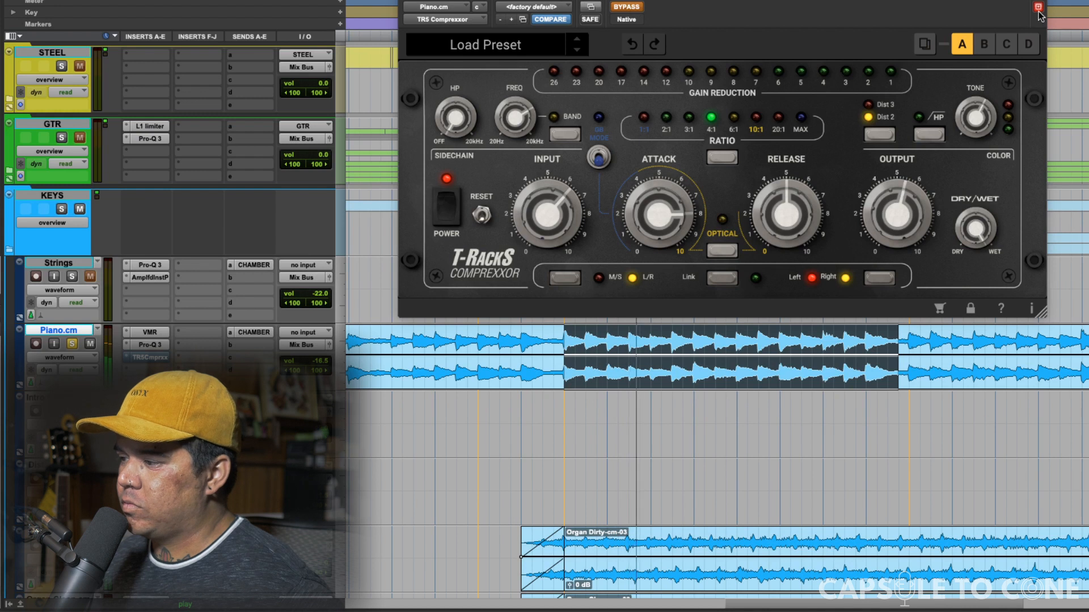
left_click_drag(634, 16, 629, 2)
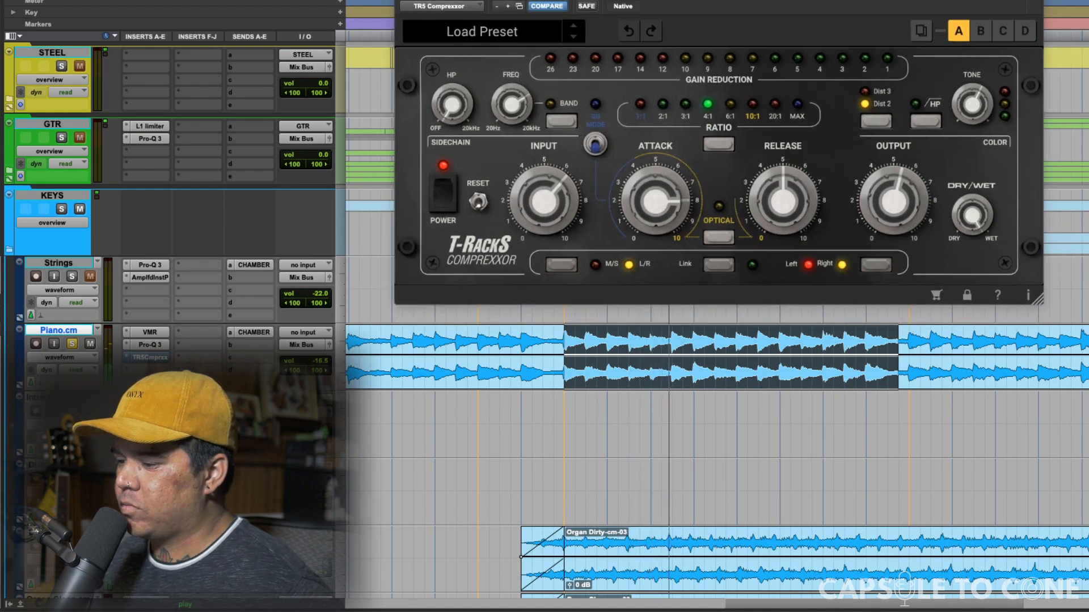
left_click_drag(925, 0, 934, 180)
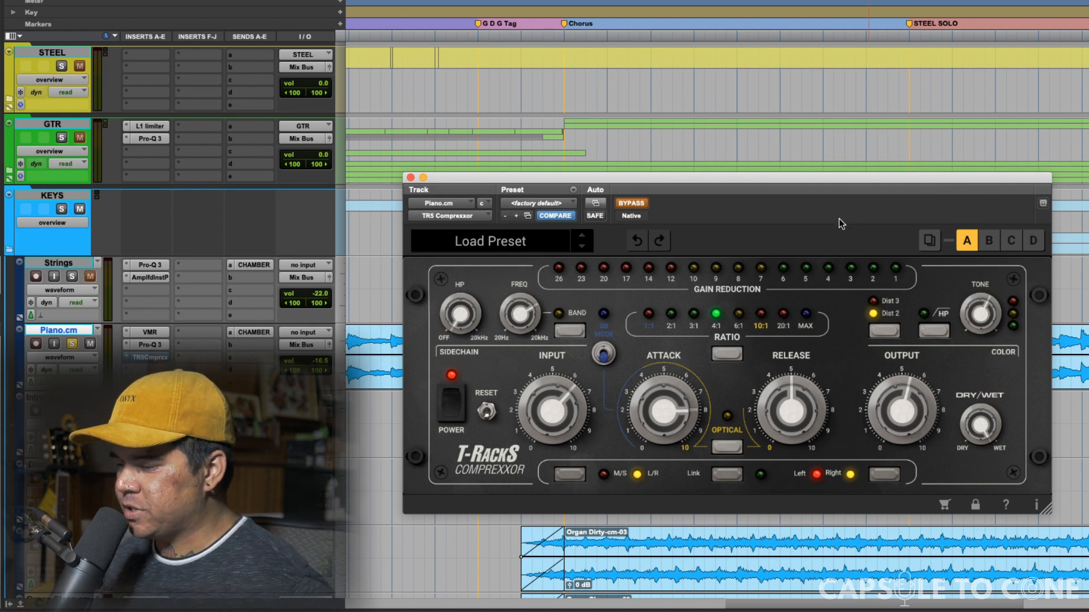
left_click_drag(649, 185, 649, 150)
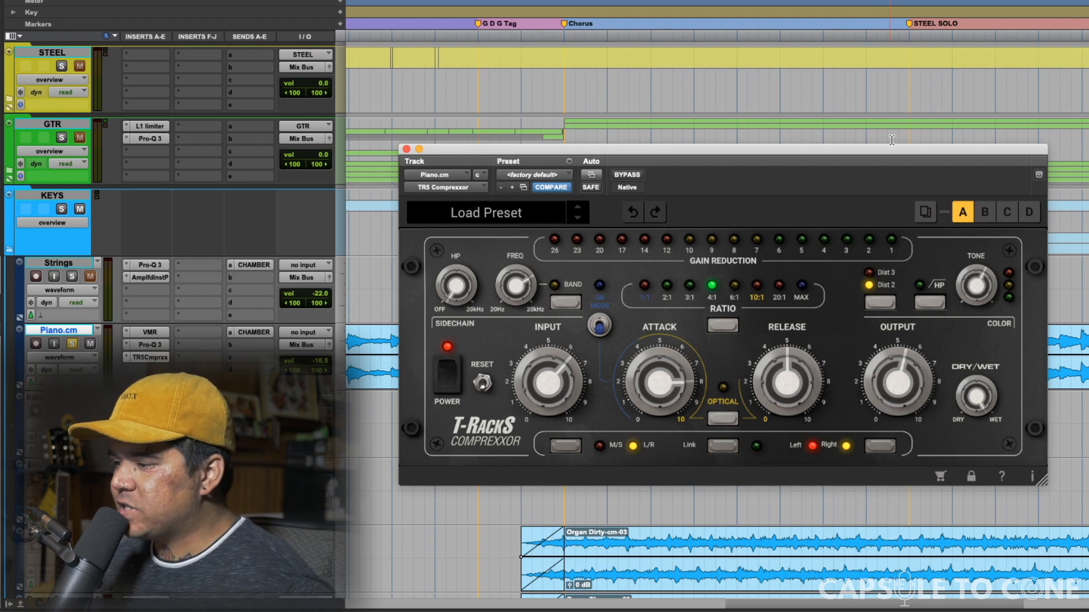
Lower the Comprexxor's Output to 3.6, comparing the compressed piano level with the bypassed signal during playback.
mouse_move(550, 376)
left_mouse_down()
mouse_move(555, 440)
mouse_move(559, 369)
mouse_move(557, 378)
left_mouse_up()
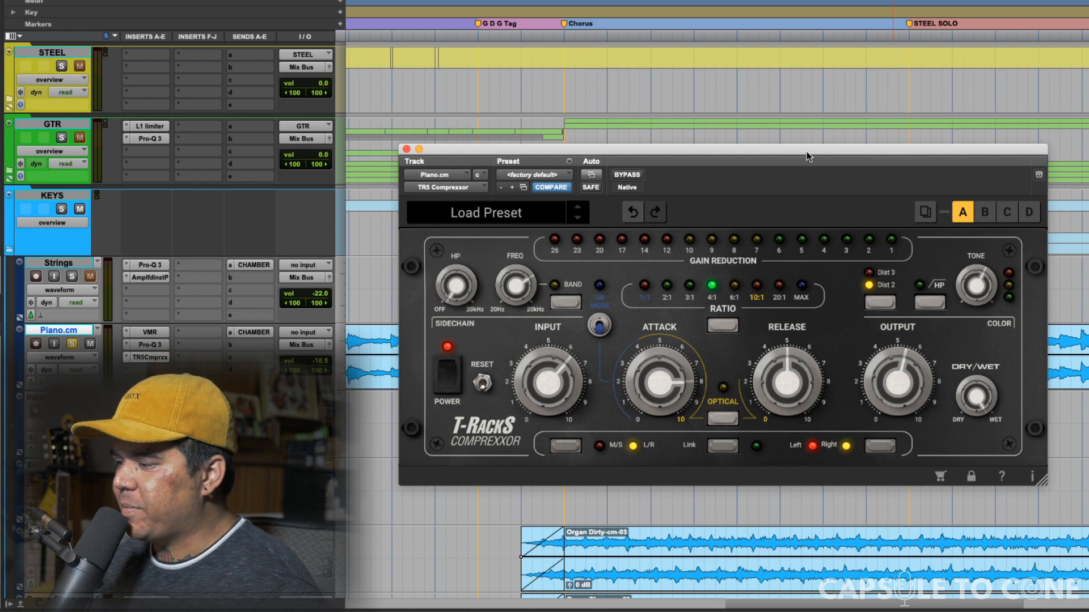
left_click_drag(808, 156, 810, 145)
left_click_drag(898, 369, 898, 363)
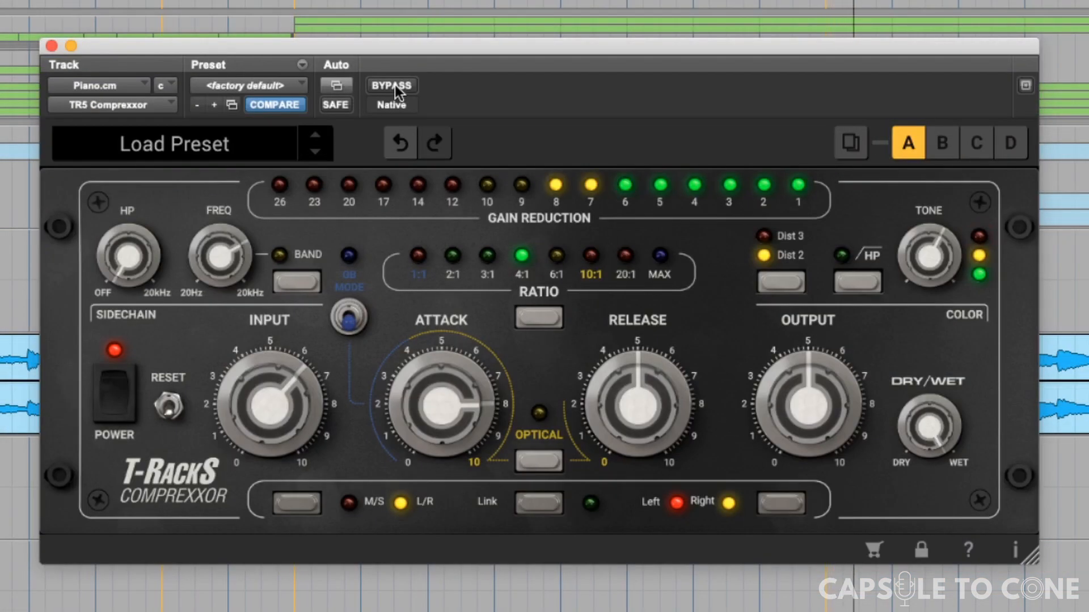
left_click(393, 85)
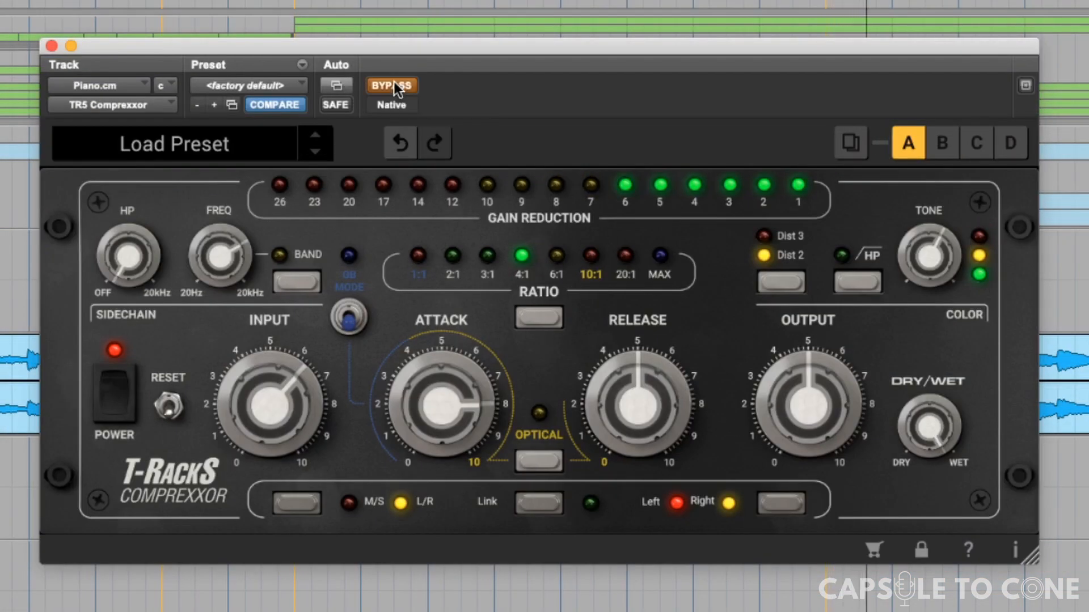
left_click_drag(855, 427, 827, 448)
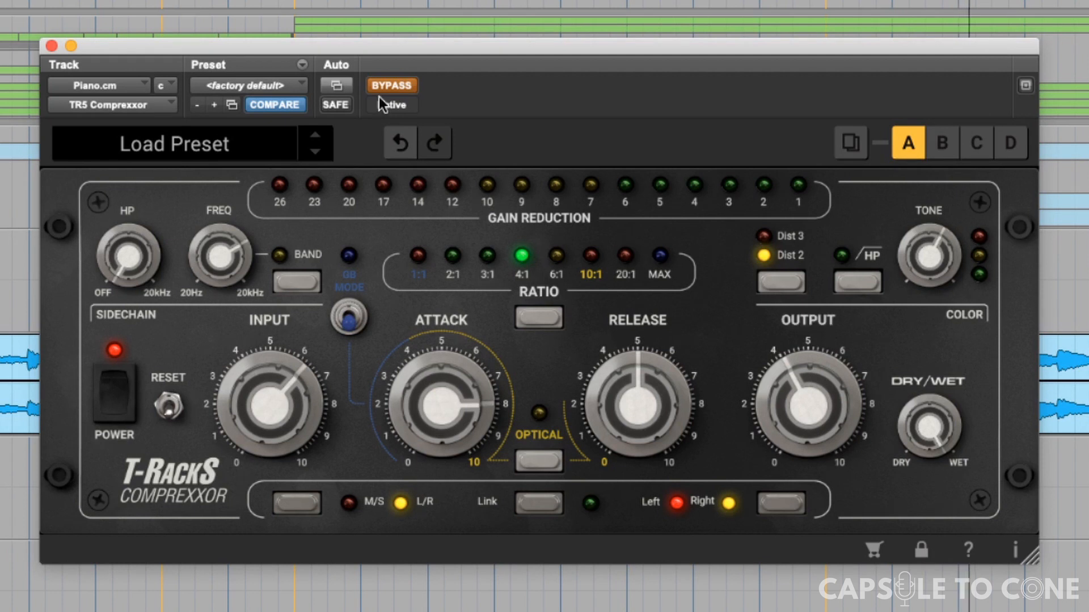
left_click(391, 85)
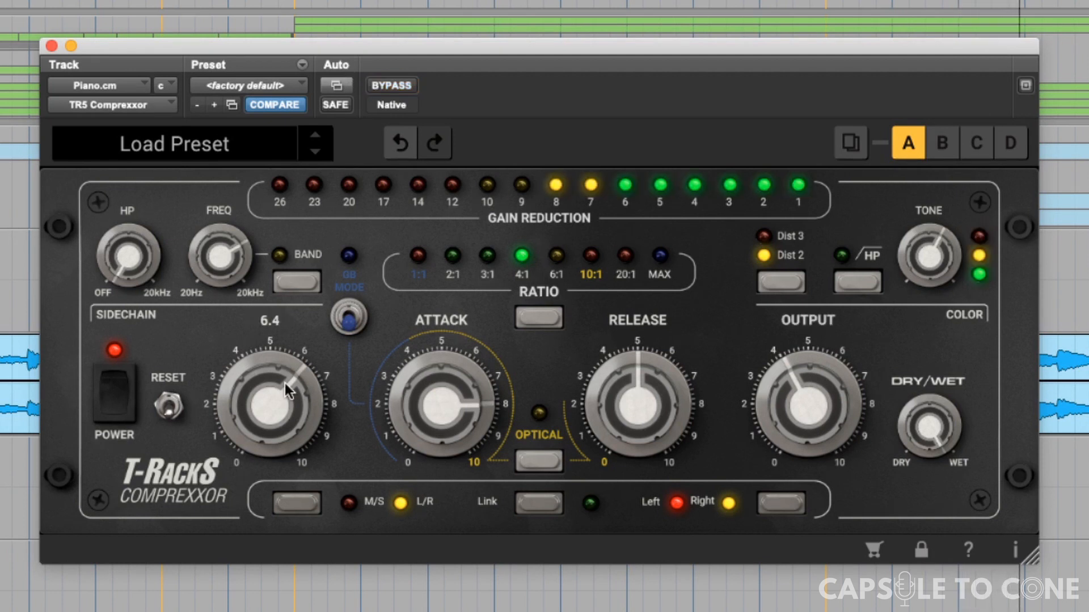
left_click_drag(812, 377, 815, 392)
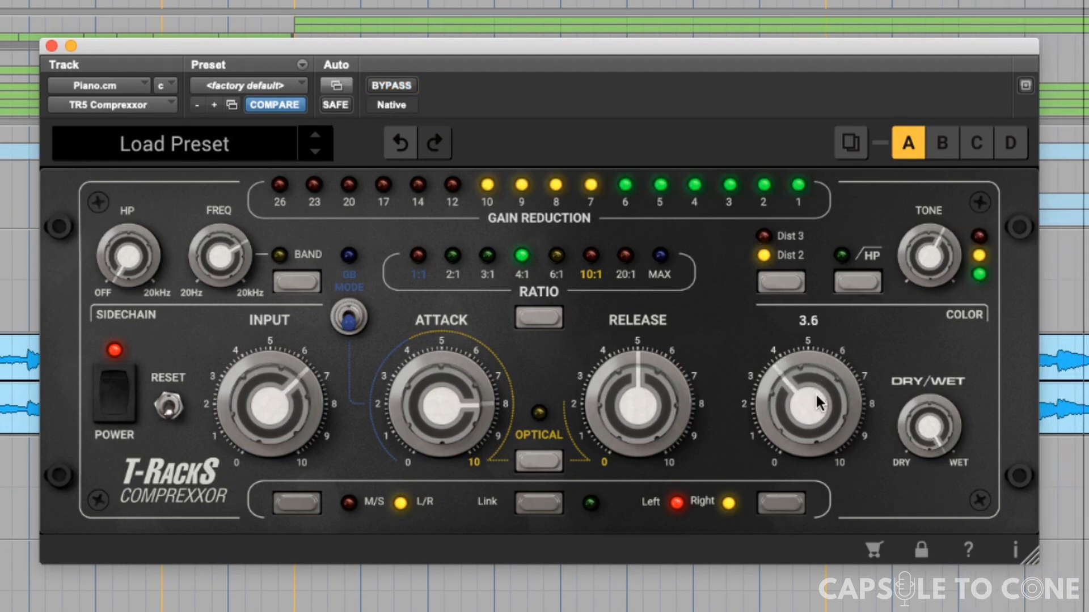
left_click(383, 85)
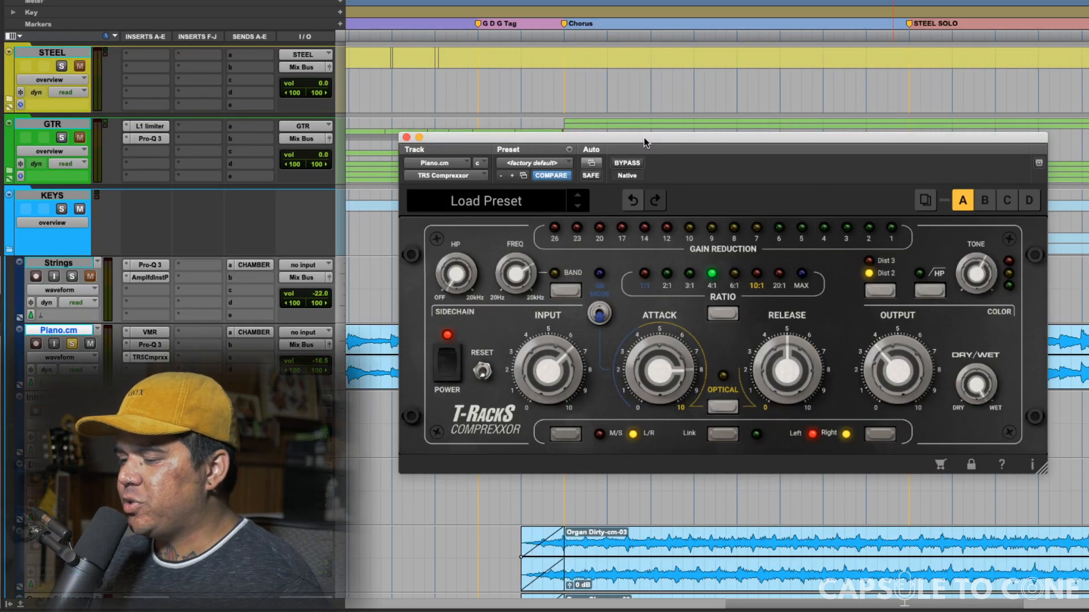
Select the Piano.cm audio from the Chorus marker to the STEEL SOLO marker.
left_click_drag(645, 137, 593, 149)
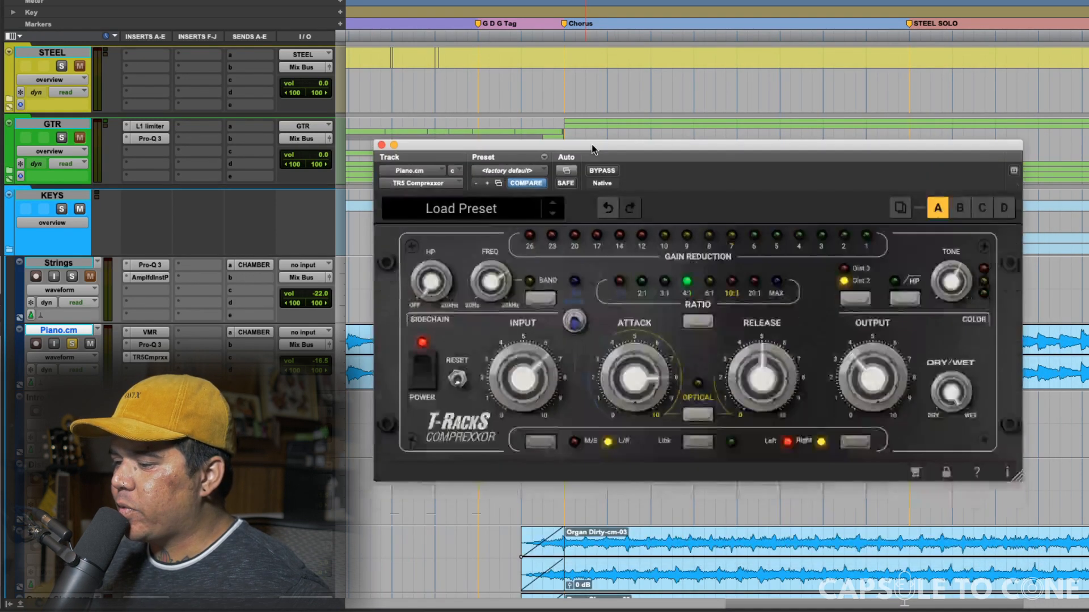
left_click_drag(708, 145, 727, 1)
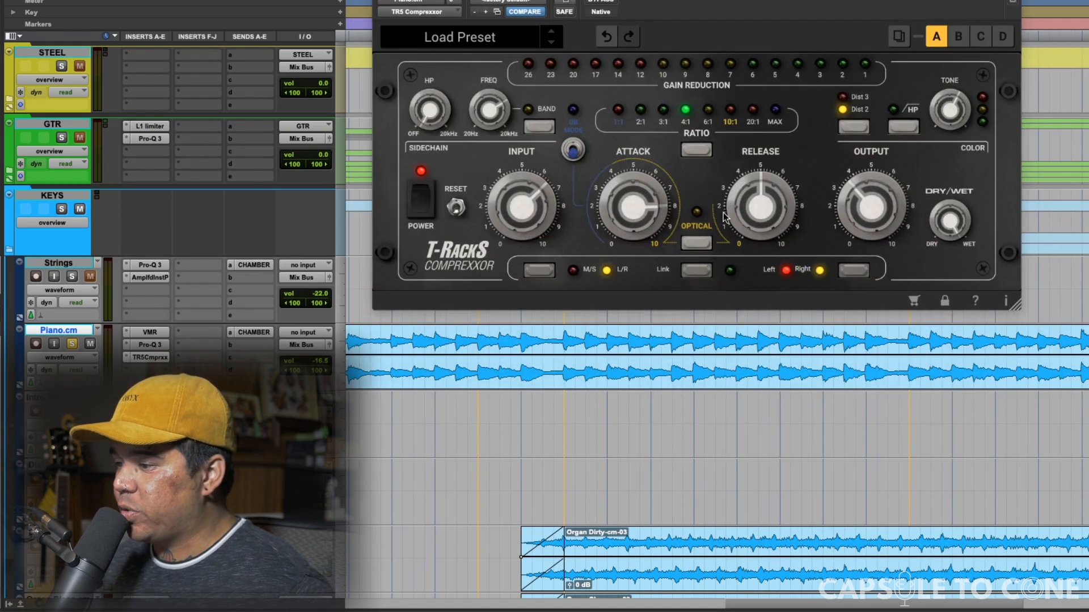
left_click_drag(556, 346, 907, 351)
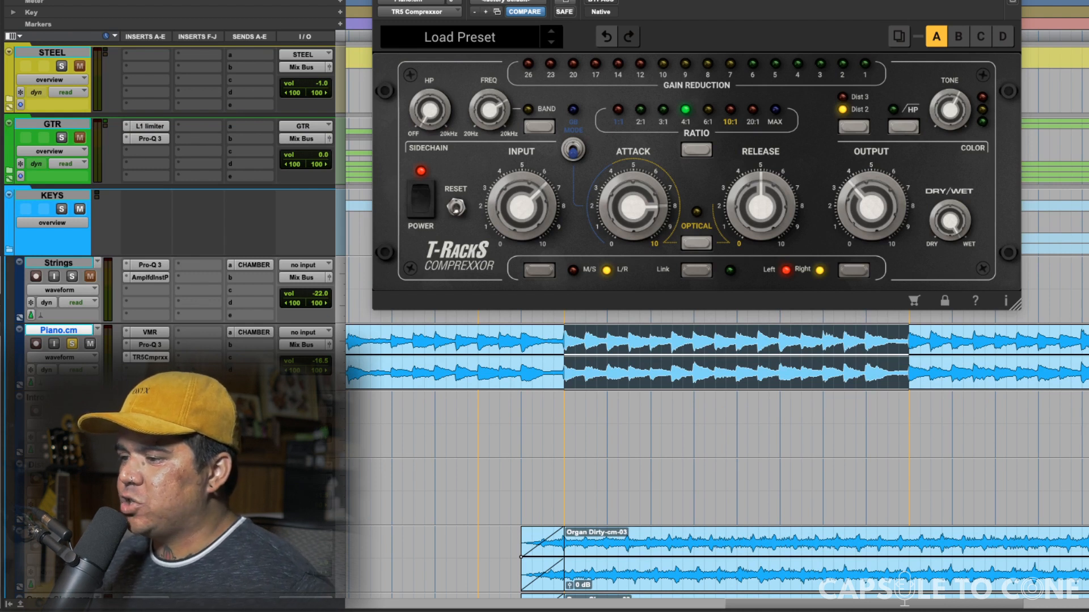
left_click_drag(584, 0, 574, 133)
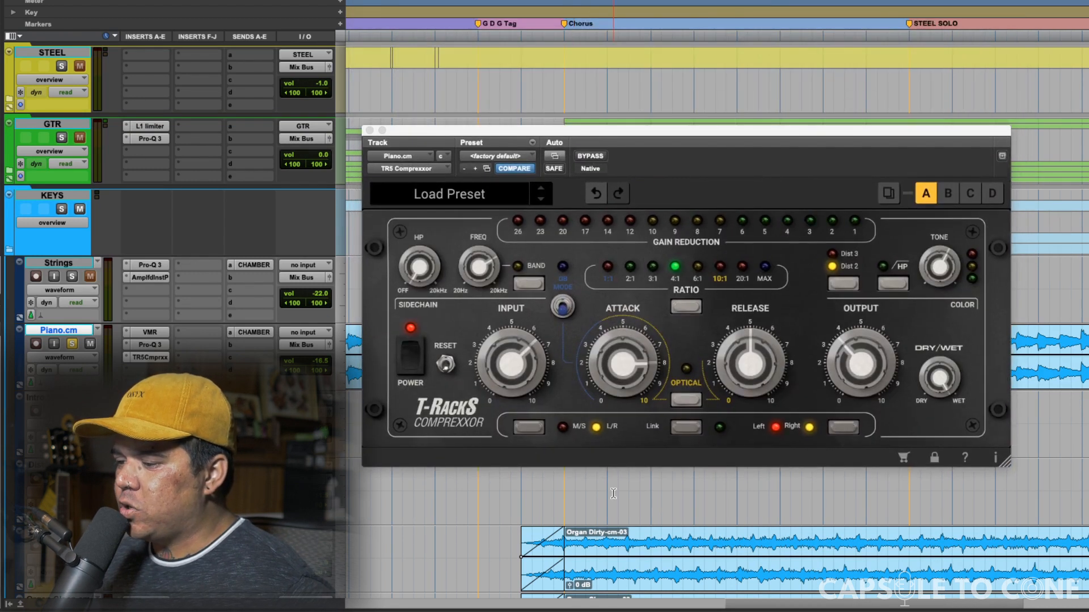
During chorus playback, raise the Comprexxor's Input to 7.2, set Attack to 7.7 and lower Release to about 4.
key("space")
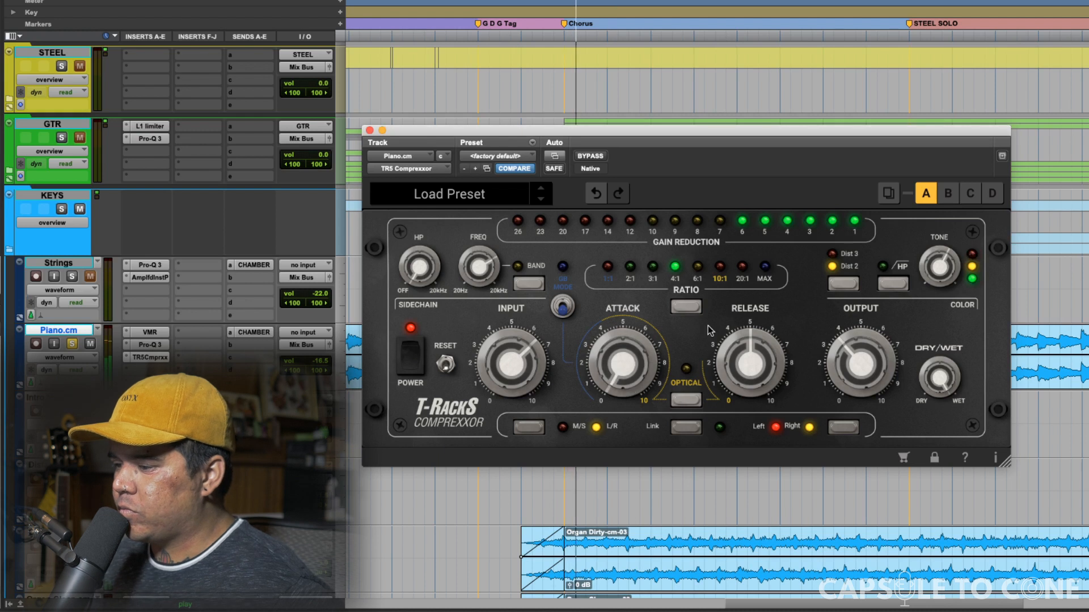
mouse_move(528, 366)
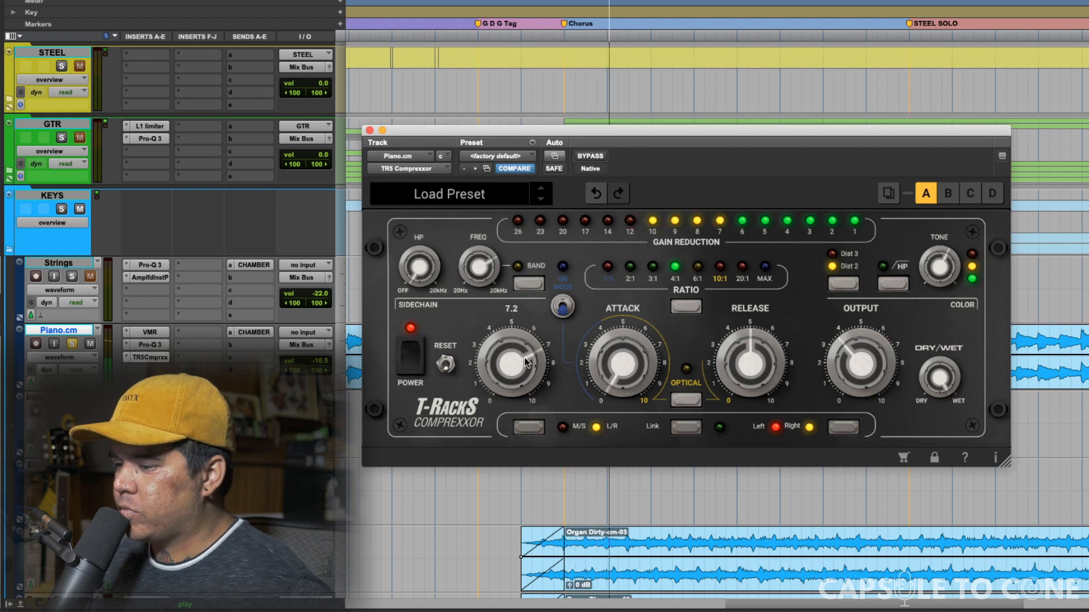
left_click_drag(620, 370, 605, 103)
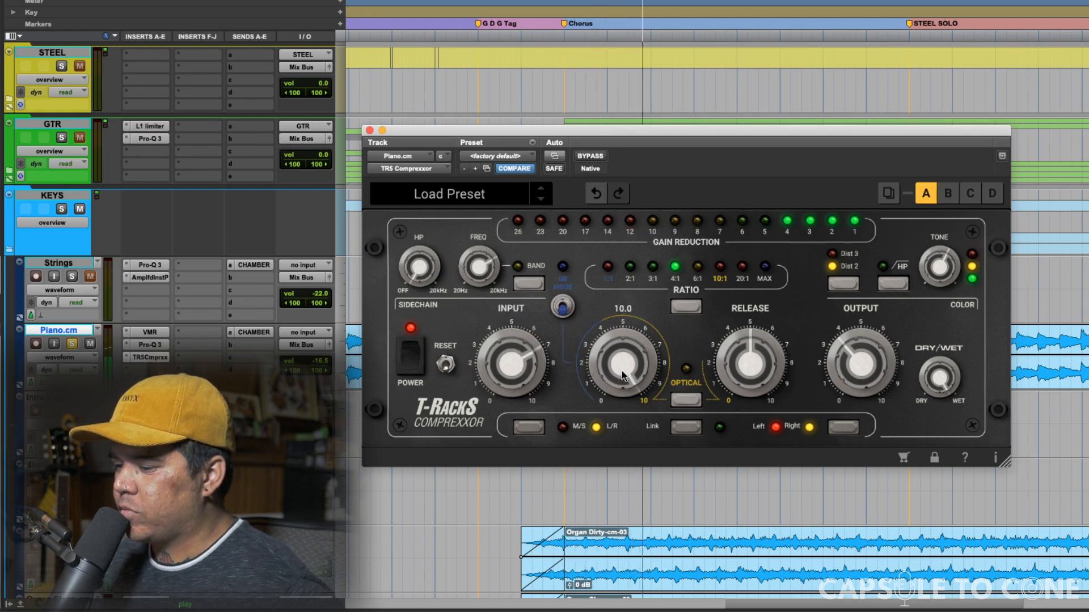
left_click_drag(624, 377, 619, 422)
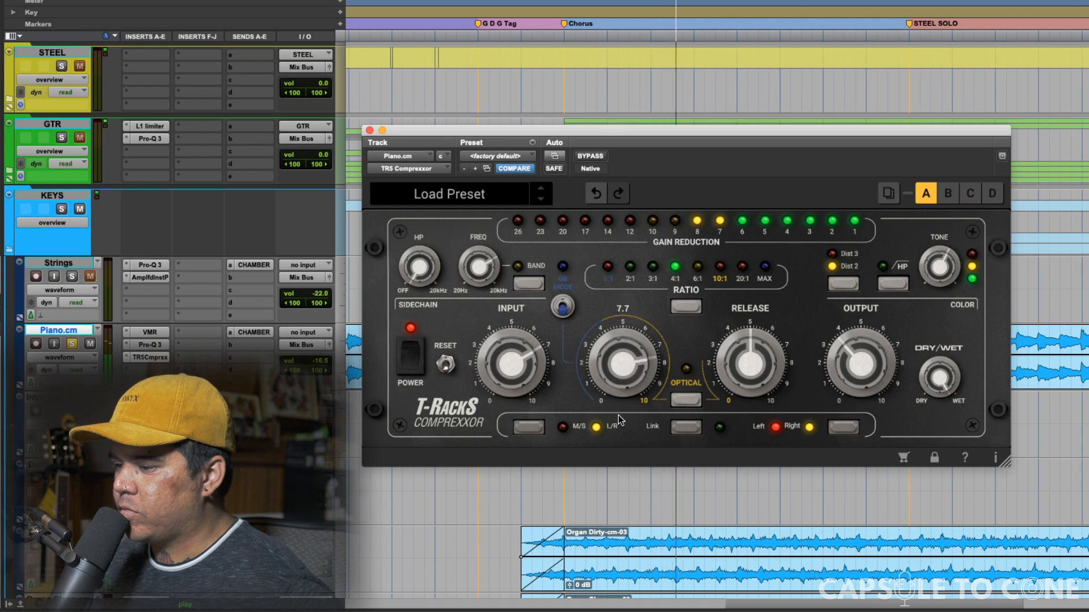
left_click_drag(750, 363, 737, 390)
Select the time range on the Strings track from the Chorus marker to just before STEEL SOLO.
left_click_drag(918, 128, 913, 326)
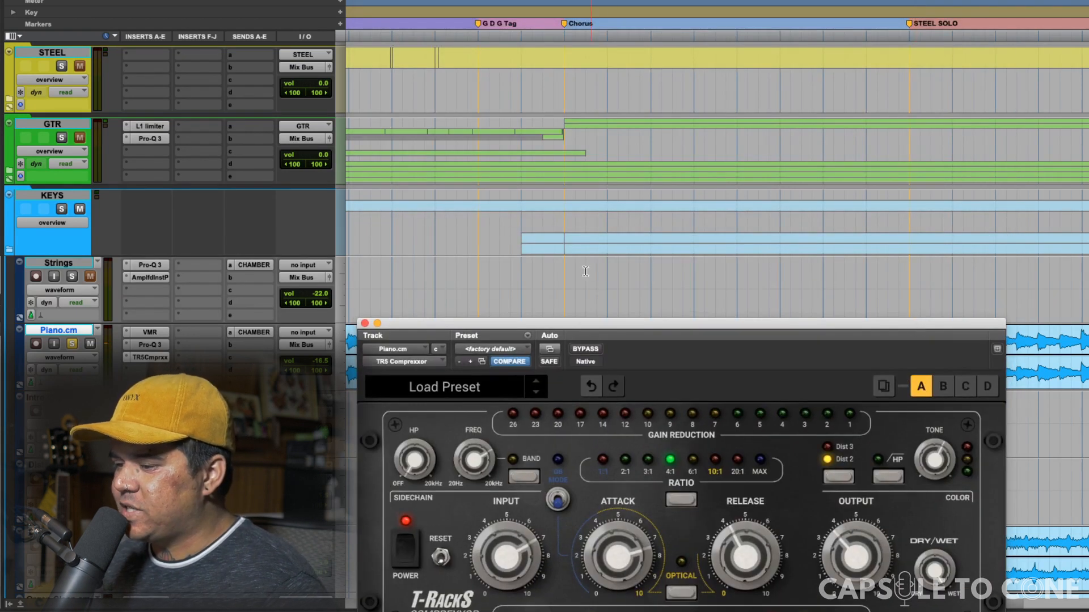
left_click_drag(563, 266, 903, 283)
left_click_drag(900, 322, 900, 135)
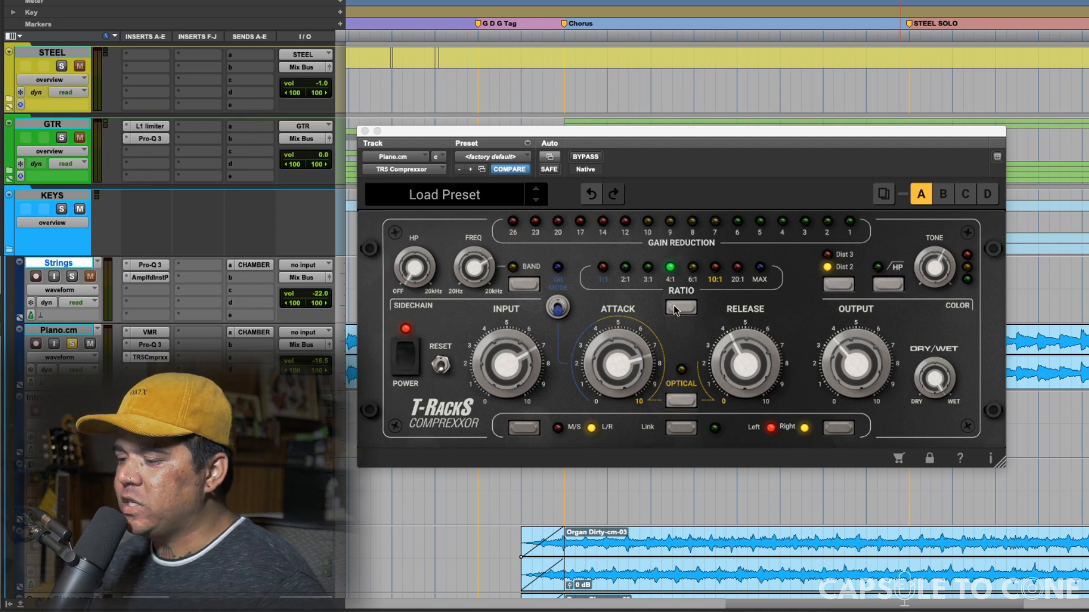
Fine-tune the Comprexxor's Input to 7.0 and compare the compressed piano with the bypassed signal.
mouse_move(525, 359)
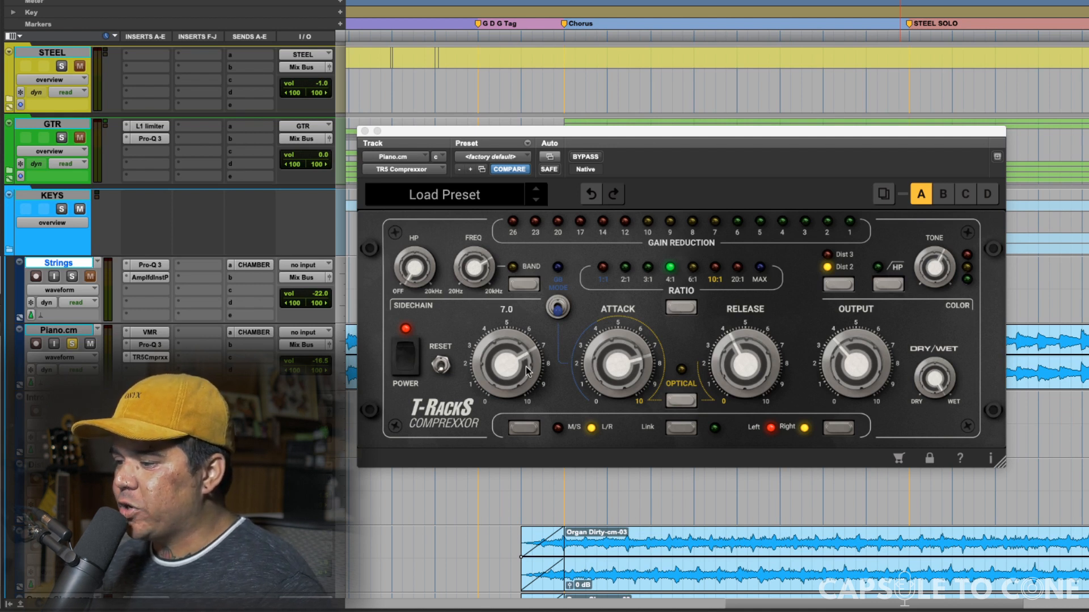
left_click_drag(737, 142, 761, 168)
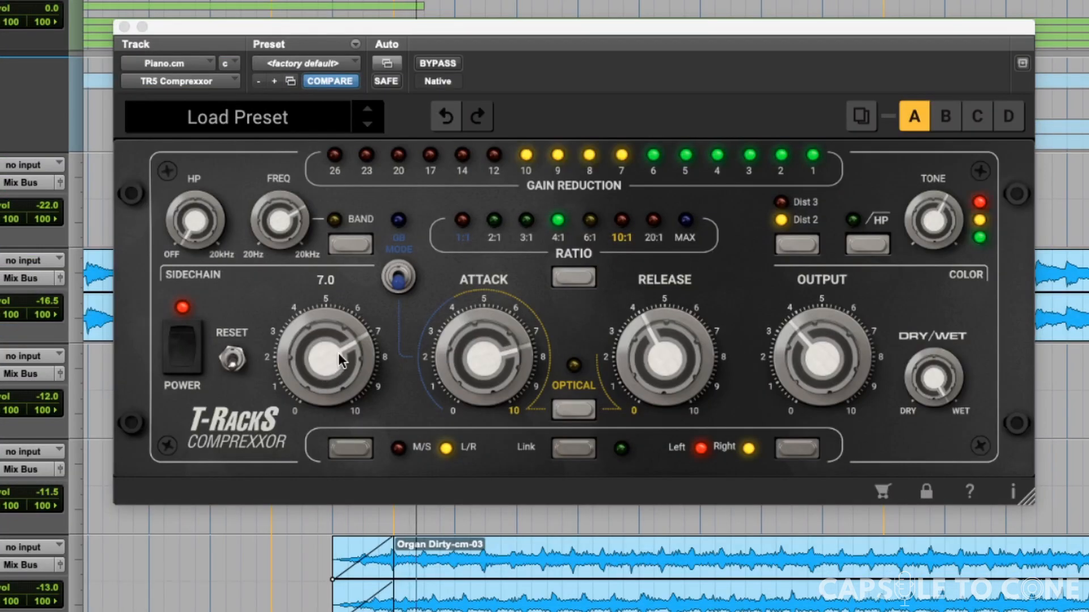
mouse_move(338, 353)
left_mouse_down()
mouse_move(342, 429)
mouse_move(345, 352)
left_mouse_up()
left_click(421, 59)
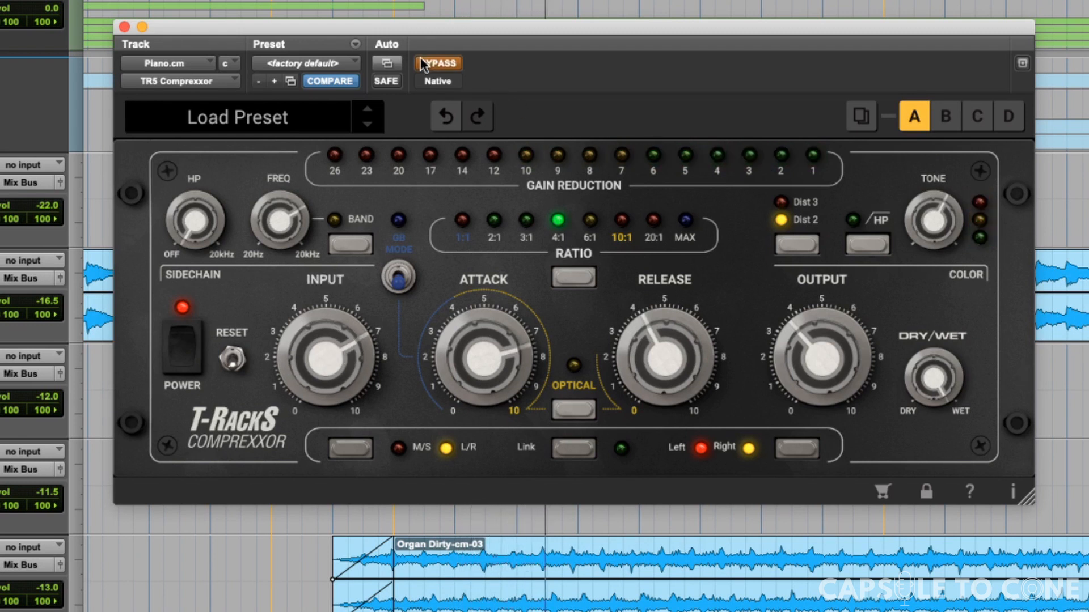
left_click_drag(815, 337, 818, 342)
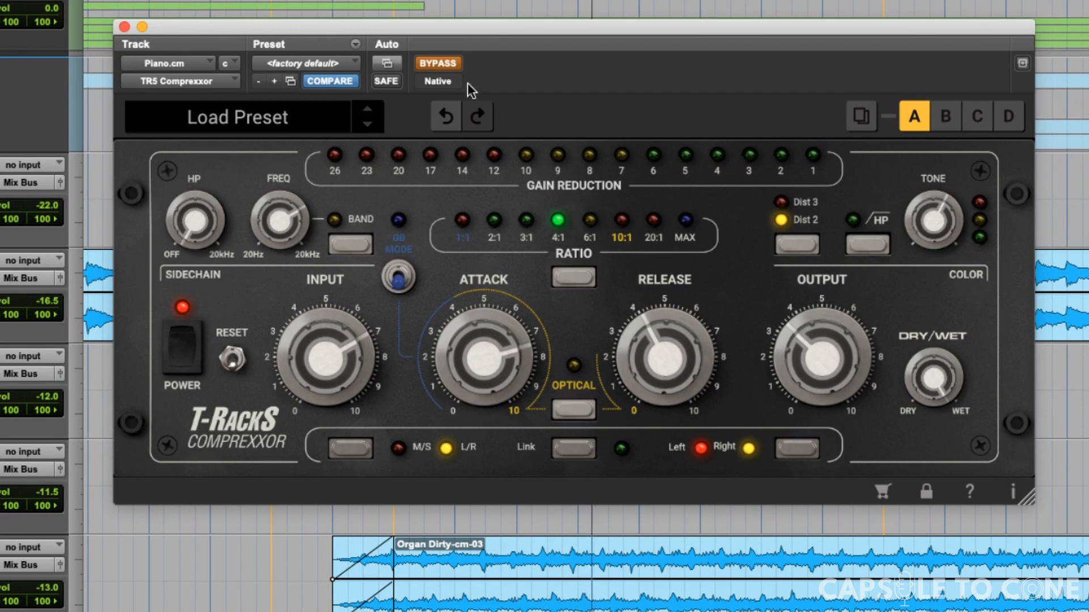
left_click(440, 63)
left_click_drag(520, 27, 526, 38)
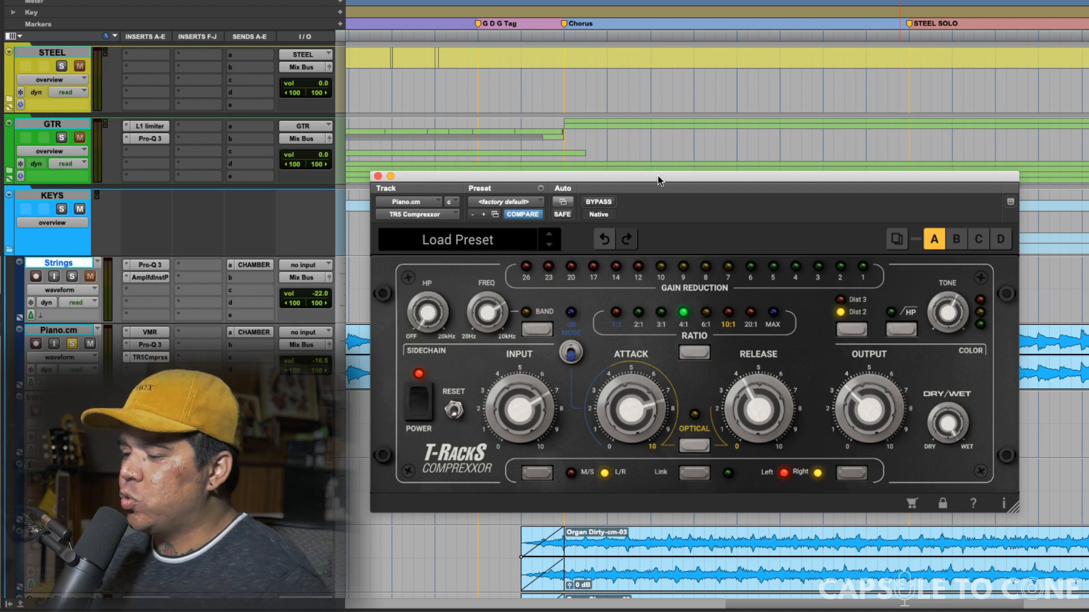
Switch off the Dist 2 distortion mode in the Comprexxor's Color section.
left_click_drag(658, 181, 656, 152)
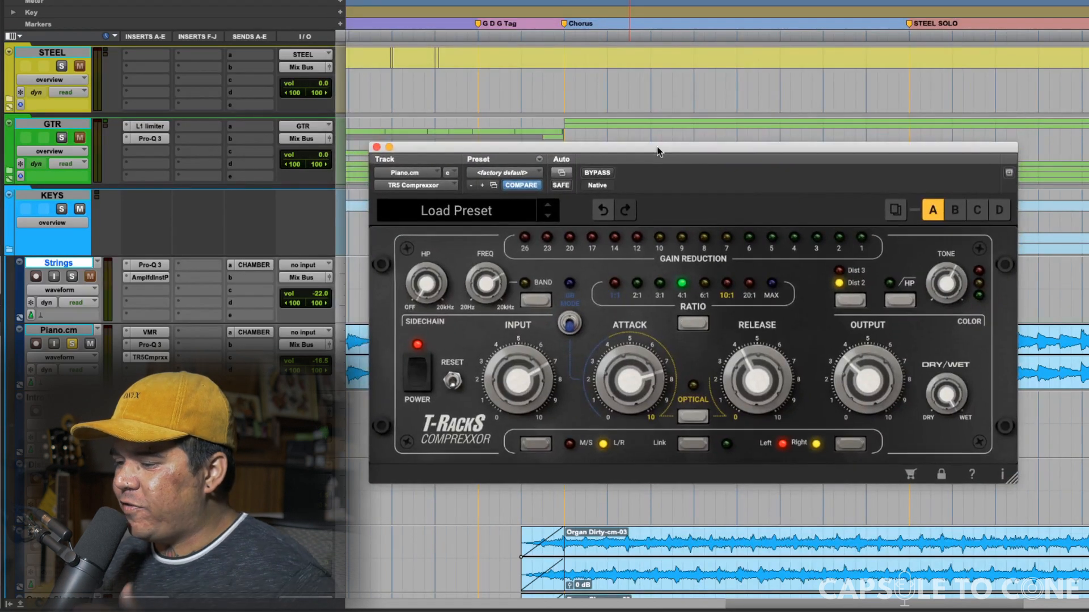
left_click(856, 305)
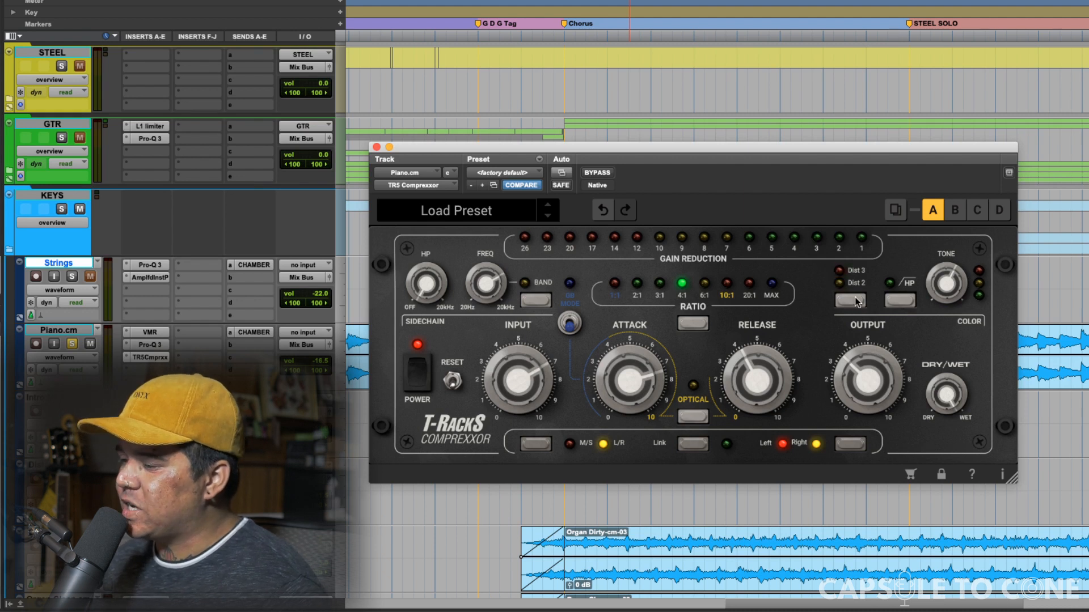
Select the chorus portion of the Piano.cm track again, ending at the STEEL SOLO marker.
left_click_drag(860, 151, 807, 383)
left_click_drag(556, 338, 908, 340)
left_click_drag(890, 391, 919, 154)
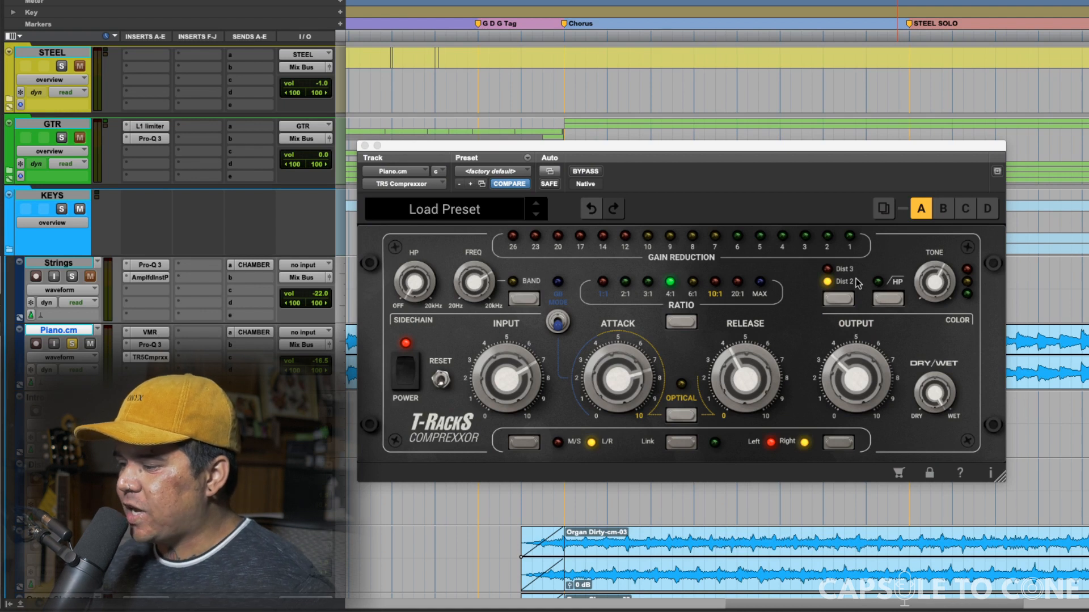
Play the piano chorus with Dist 2 engaged and check the Color section's Tone setting and level lights.
key("space")
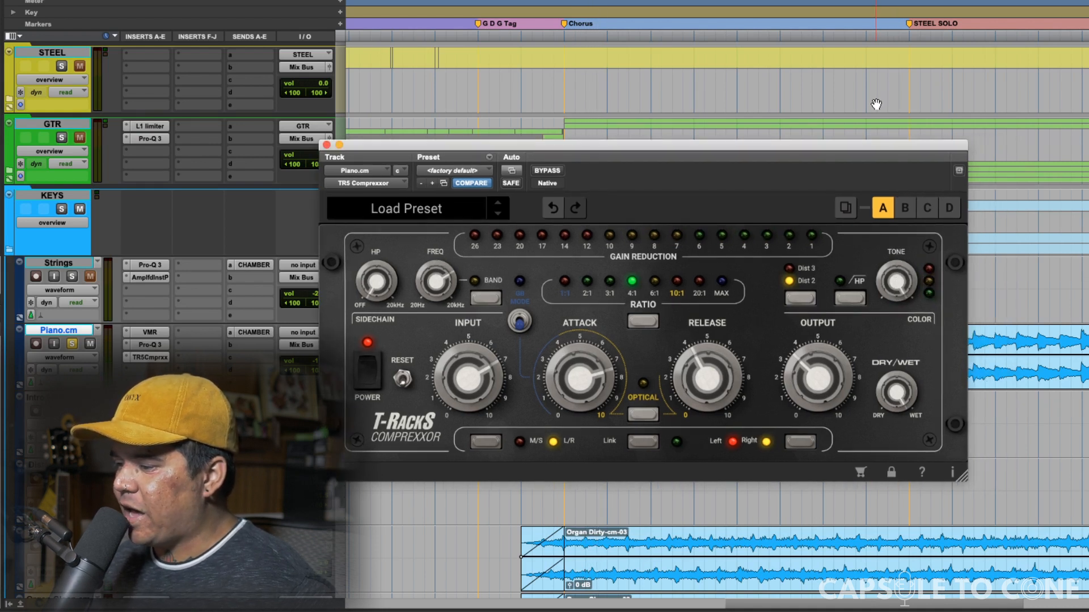
key("space")
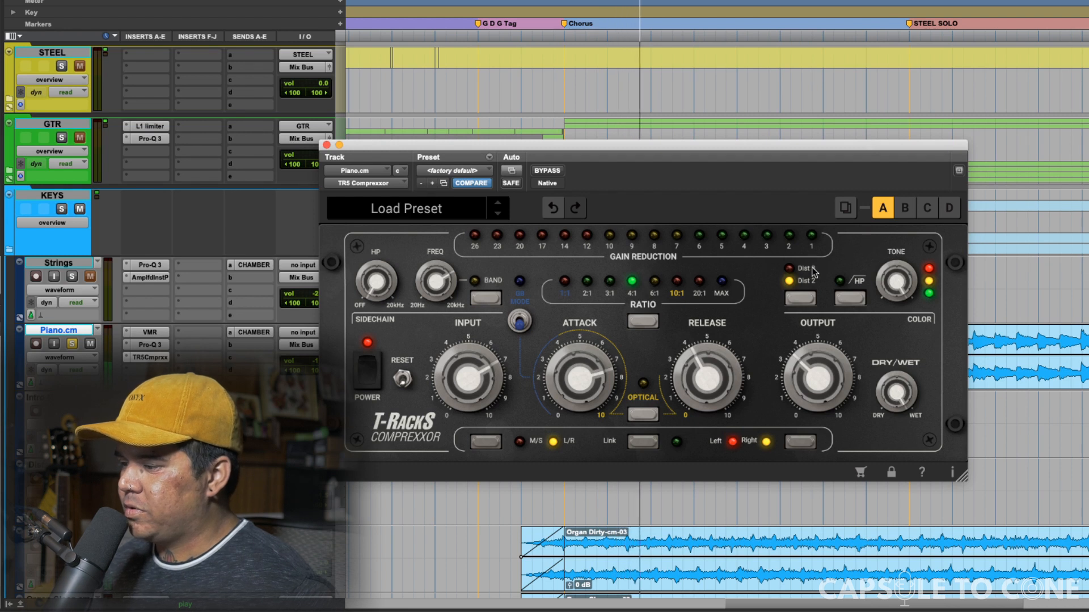
mouse_move(892, 275)
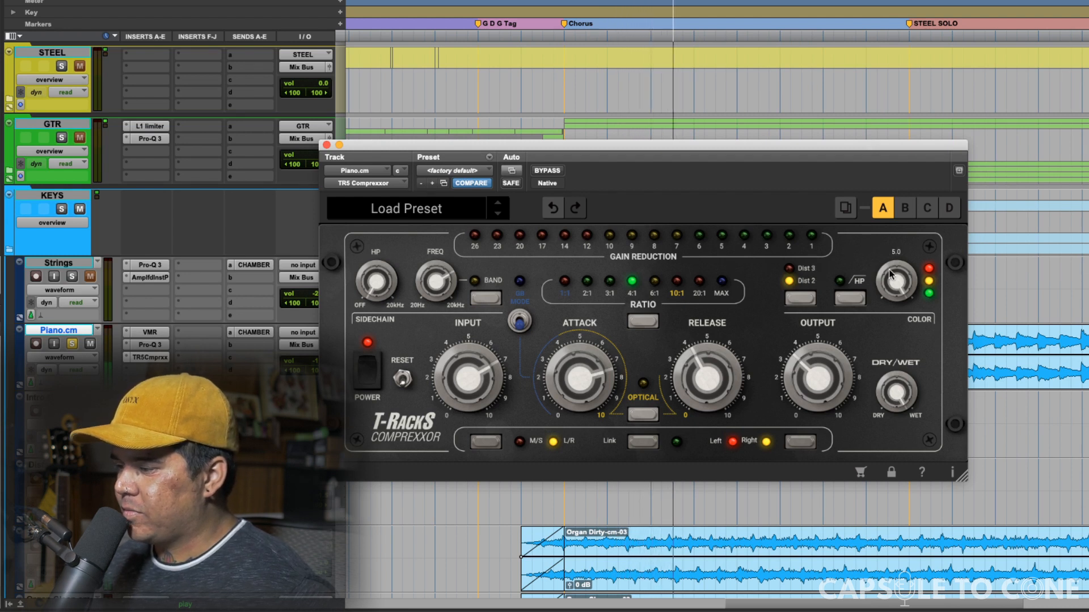
key("space")
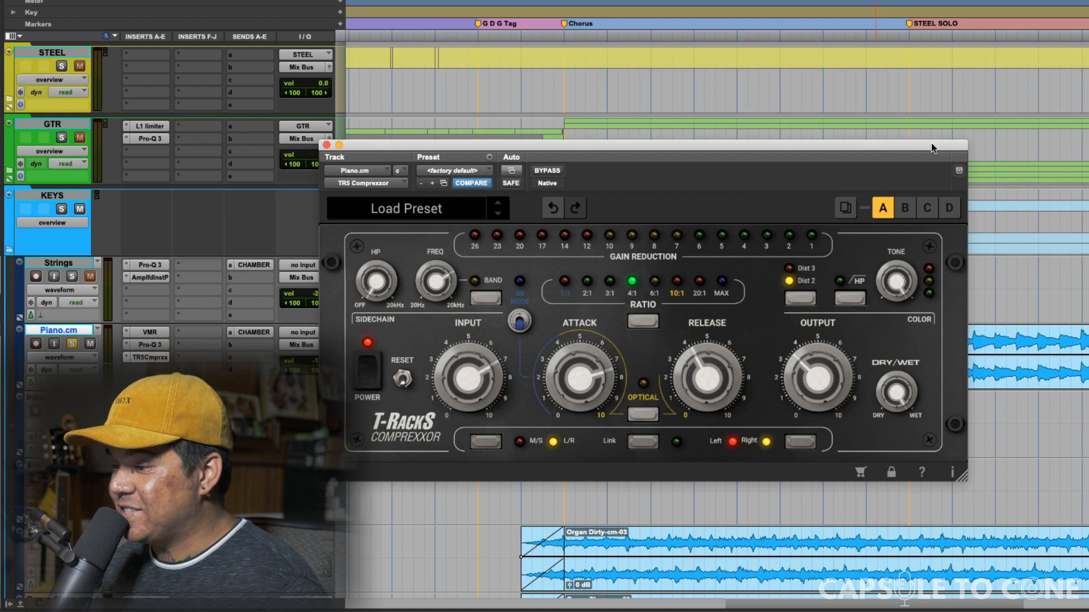
left_click_drag(931, 145, 948, 126)
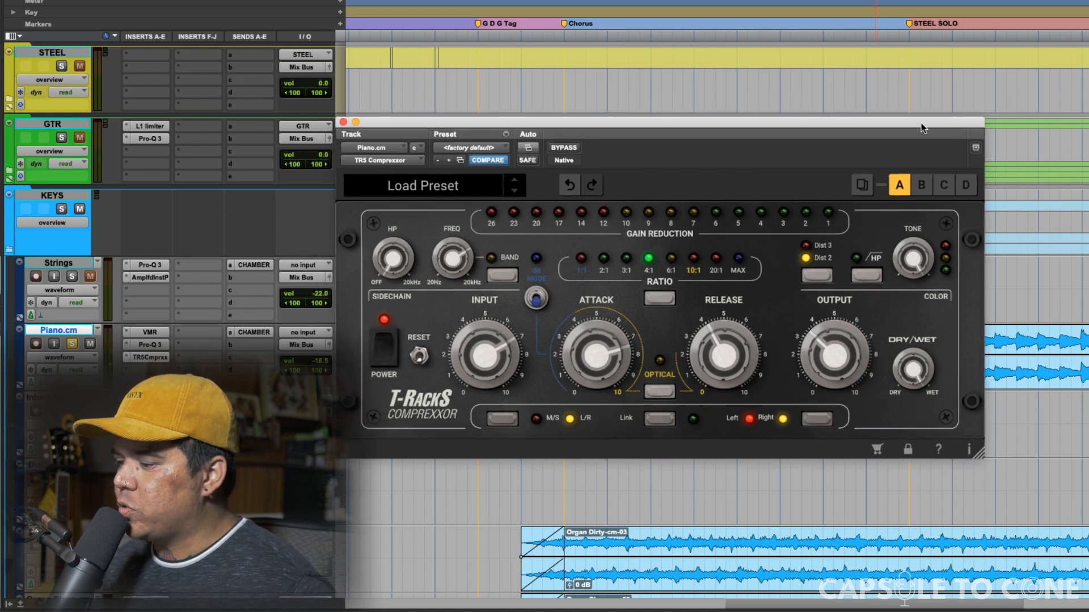
Play the piano chorus while sweeping the Comprexxor's Dry/Wet blend, settling at 35%.
mouse_move(921, 371)
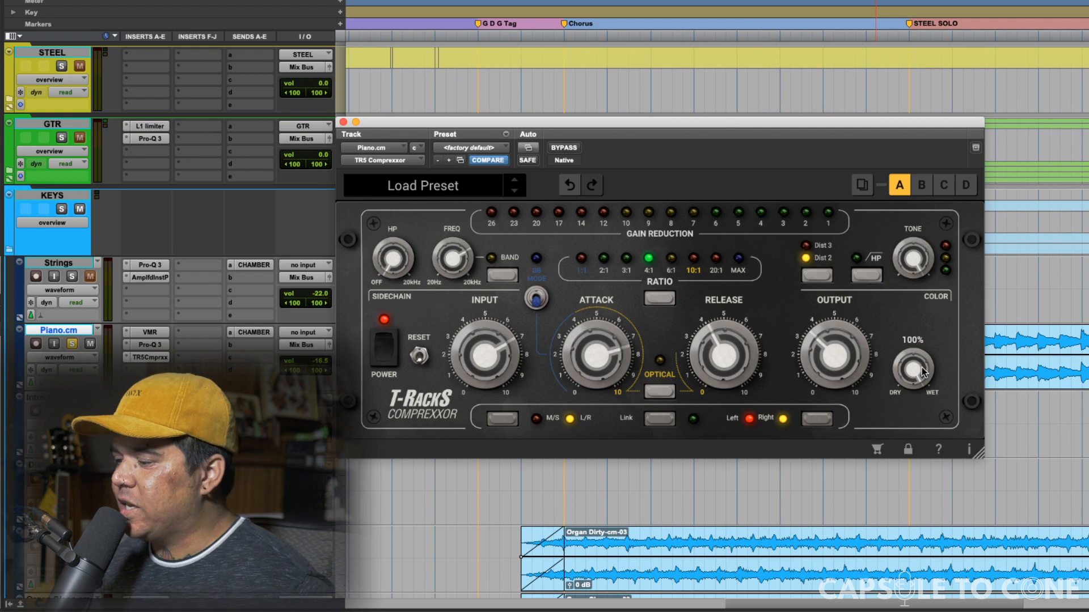
key("space")
left_click_drag(922, 372, 920, 437)
left_click_drag(917, 381, 926, 310)
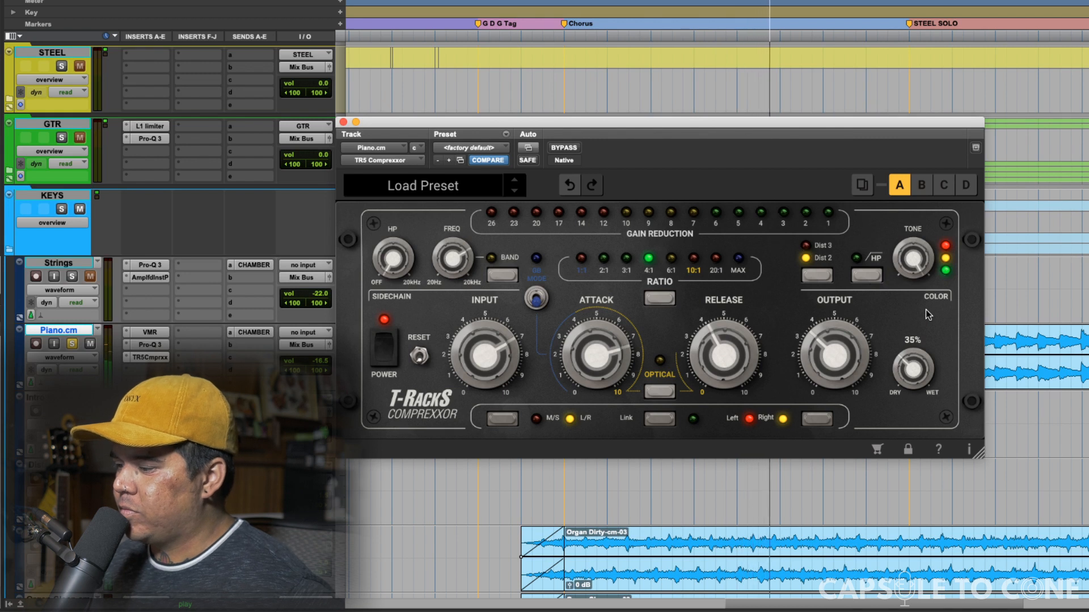
key("space")
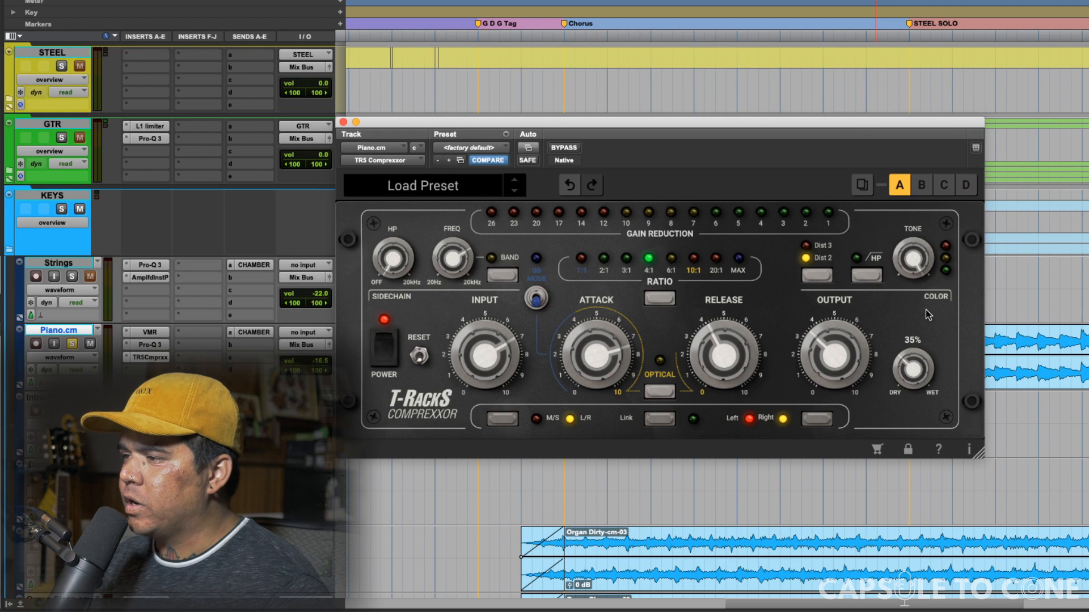
Raise the Color section's Tone to 1.0 and play the piano chorus to hear it.
left_click_drag(940, 254, 923, 177)
key("space")
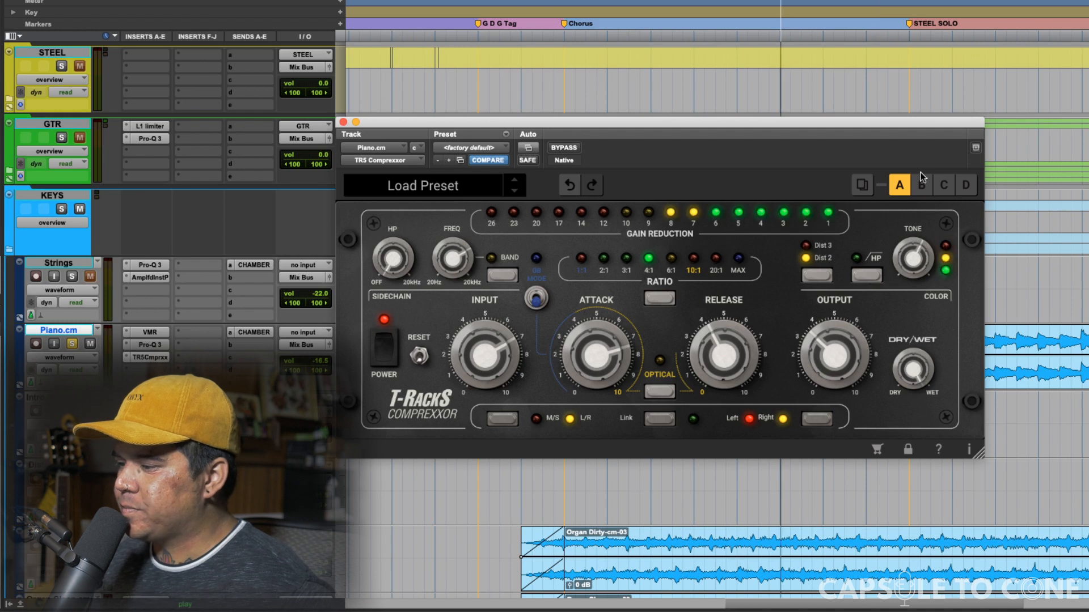
left_click_drag(901, 122, 906, 366)
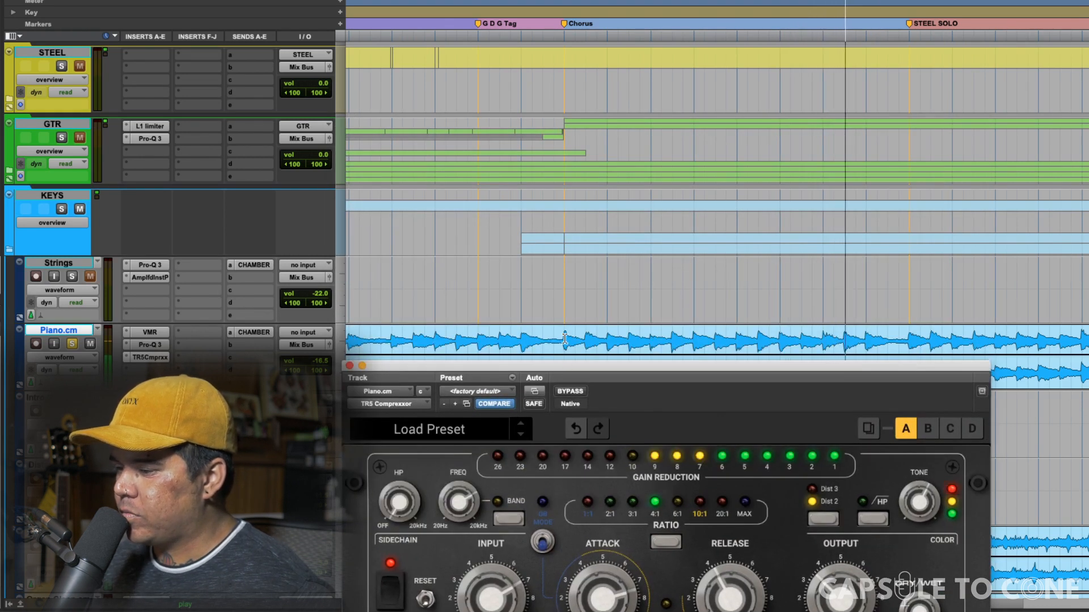
left_click_drag(603, 366, 618, 178)
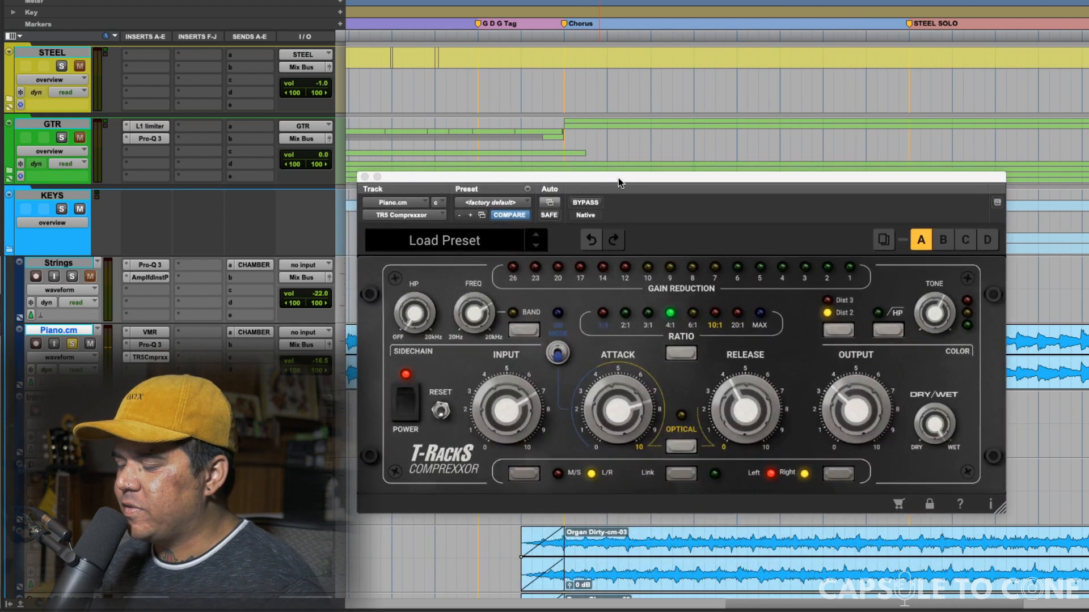
Restart playback from the Chorus marker and lower the Color section's Tone to -0.9 while listening.
left_click_drag(829, 177, 797, 349)
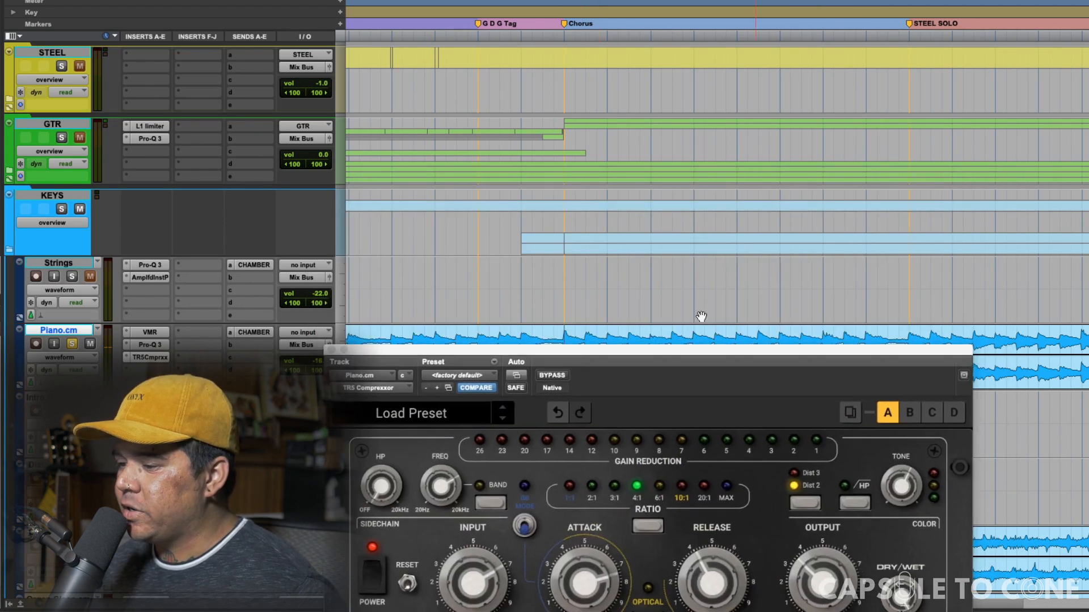
left_click(561, 280)
left_click_drag(637, 357, 623, 143)
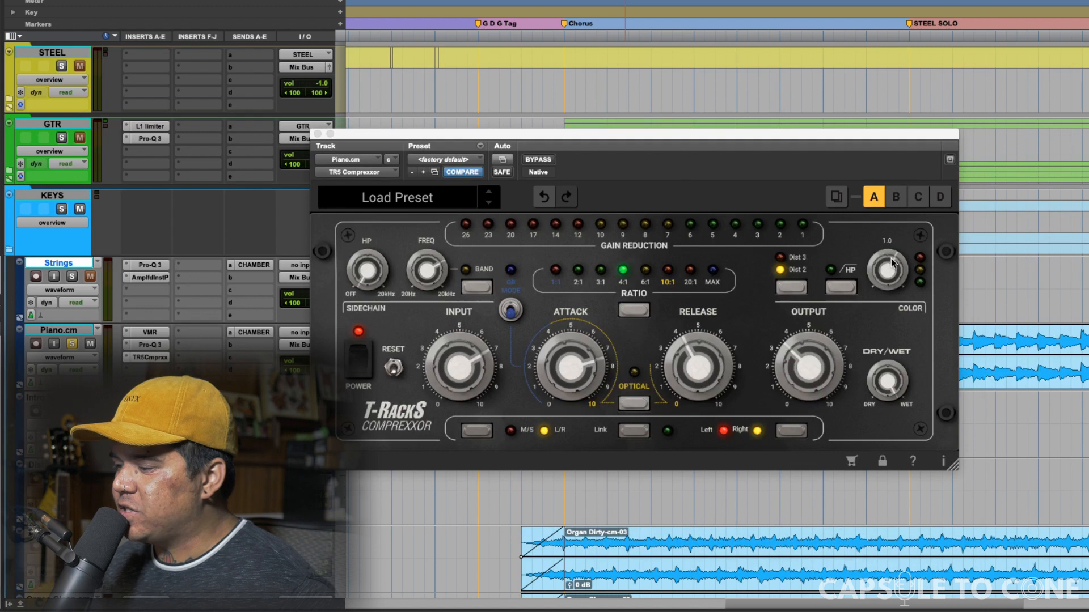
left_click_drag(893, 262, 890, 294)
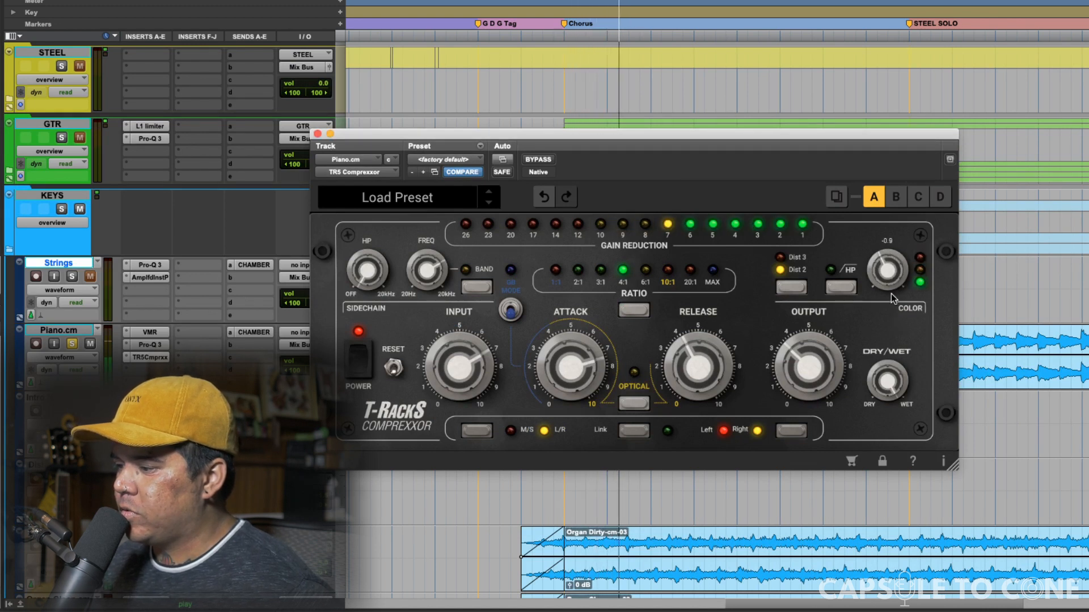
key("space")
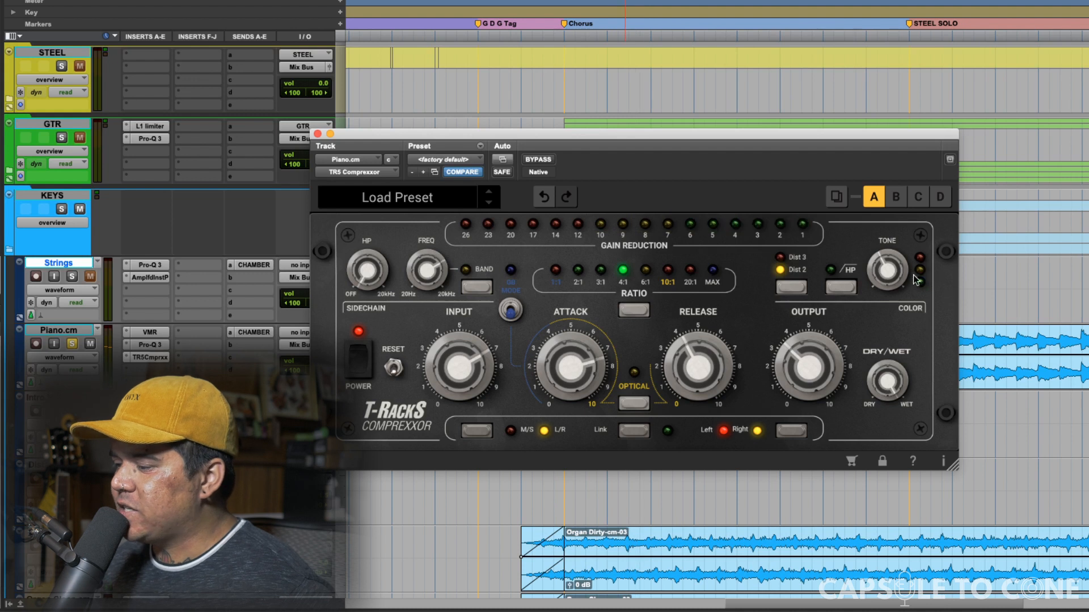
Turn the Color section's Tone back up and switch on its HP filter.
left_click_drag(888, 268, 887, 241)
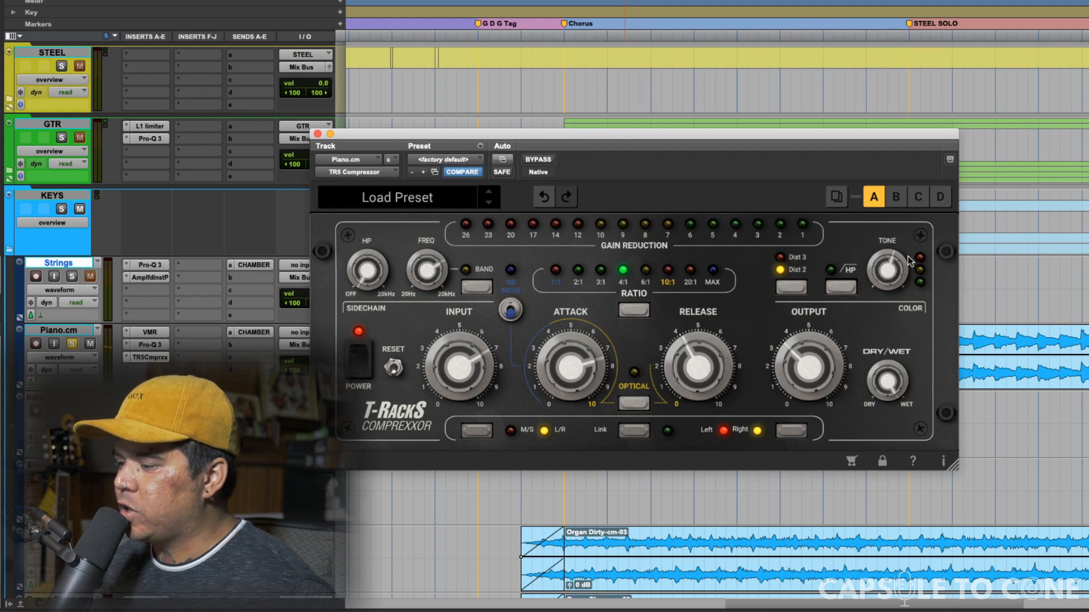
left_click_drag(870, 147, 873, 354)
left_click_drag(590, 342, 652, 96)
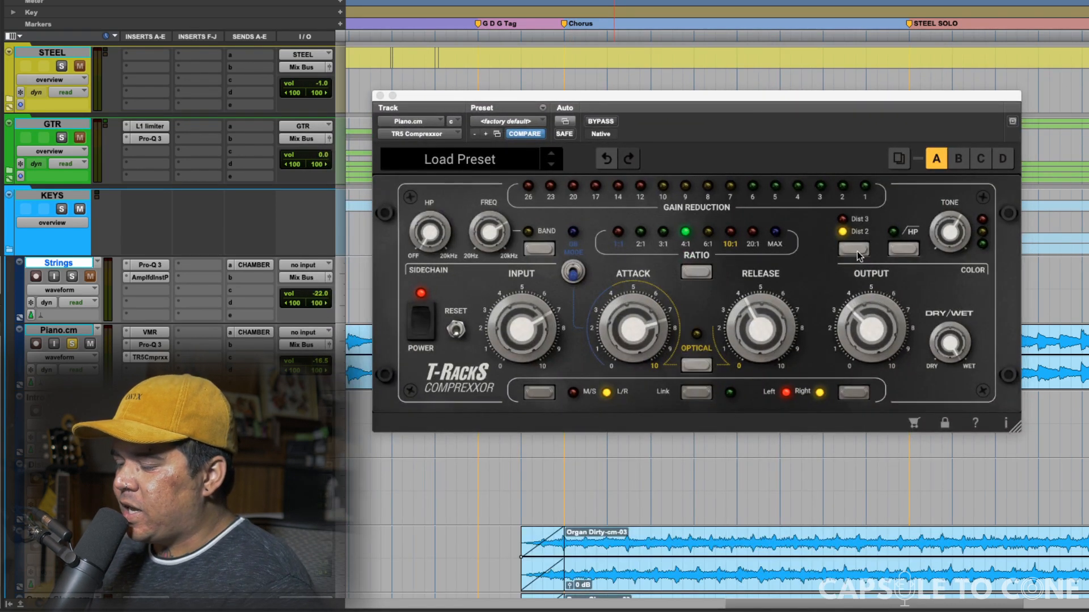
left_click(900, 248)
left_click(902, 248)
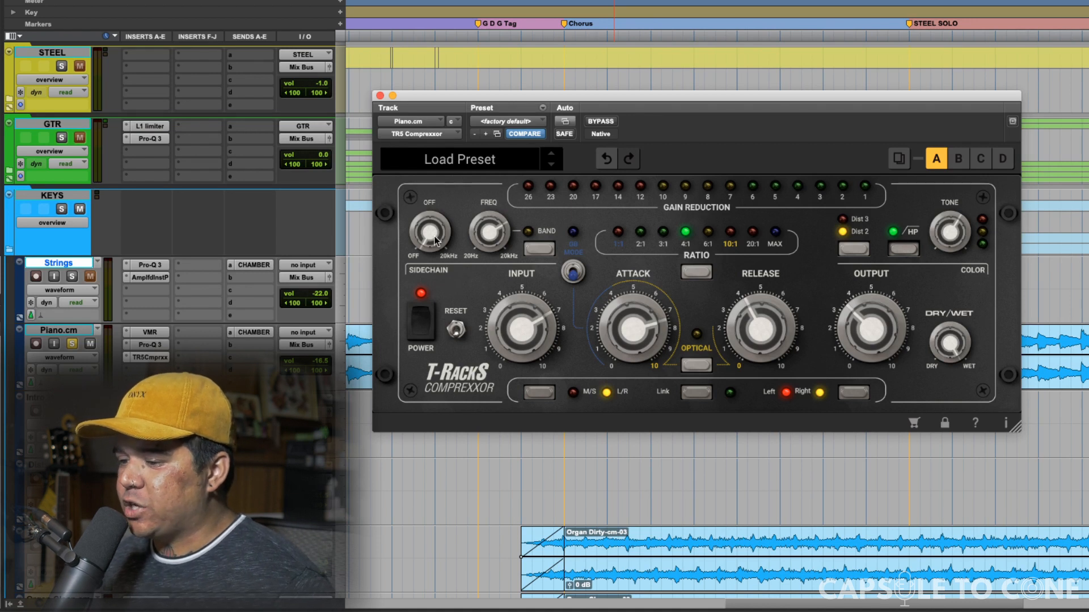
Raise the Sidechain section's HP filter from OFF to about 203 Hz.
left_click_drag(434, 227, 442, 186)
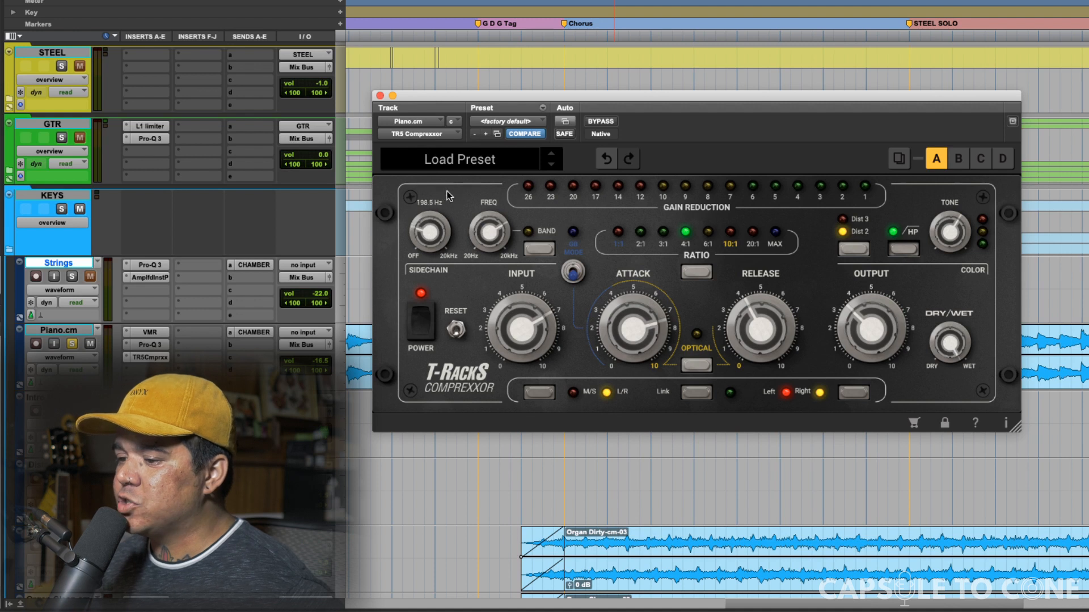
left_click_drag(447, 195, 446, 191)
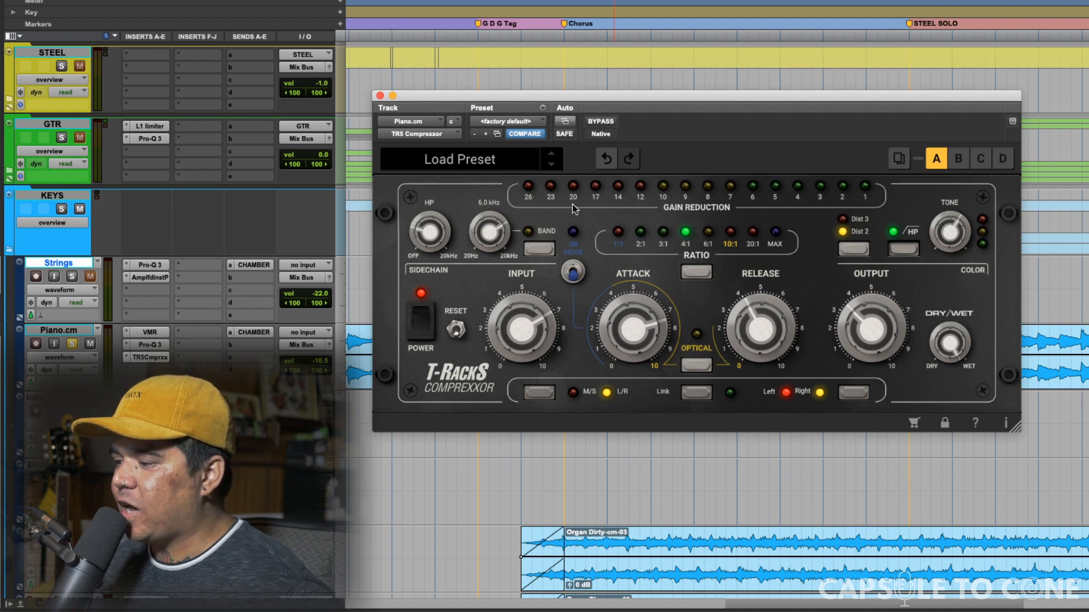
left_click_drag(528, 107, 545, 299)
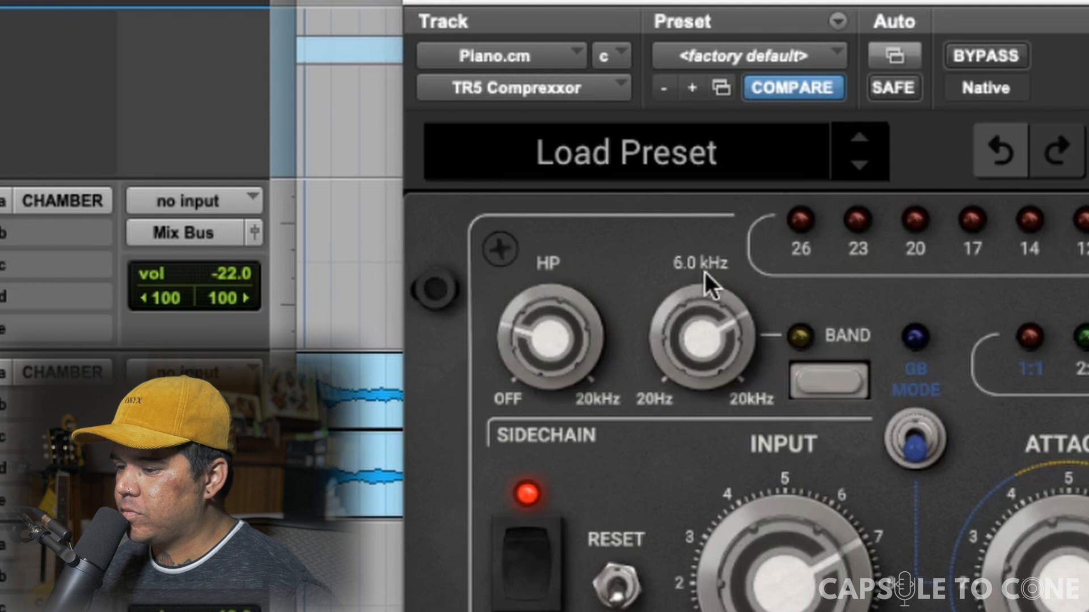
mouse_move(577, 323)
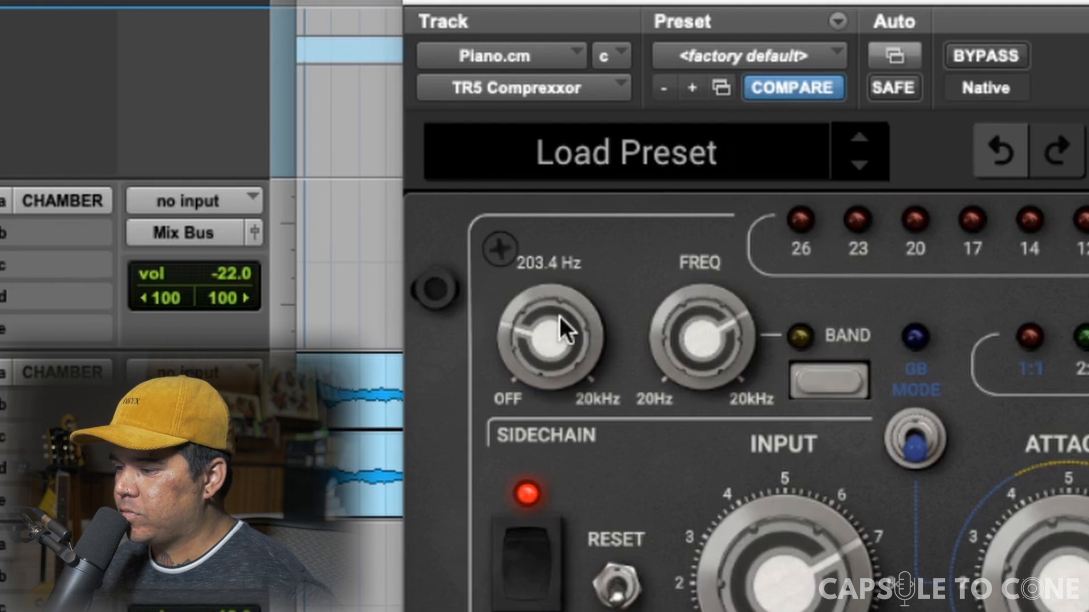
Sweep the Sidechain HP filter between OFF and about 179 Hz, leave it at OFF, and switch off the Color section's HP filter.
left_click_drag(560, 316, 561, 501)
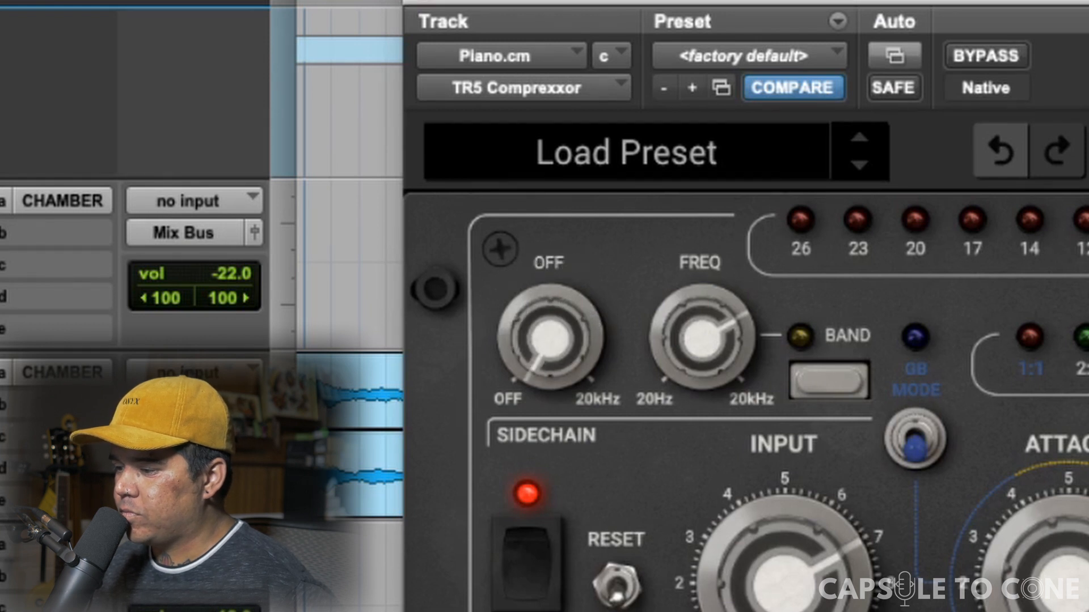
left_click_drag(552, 355, 554, 335)
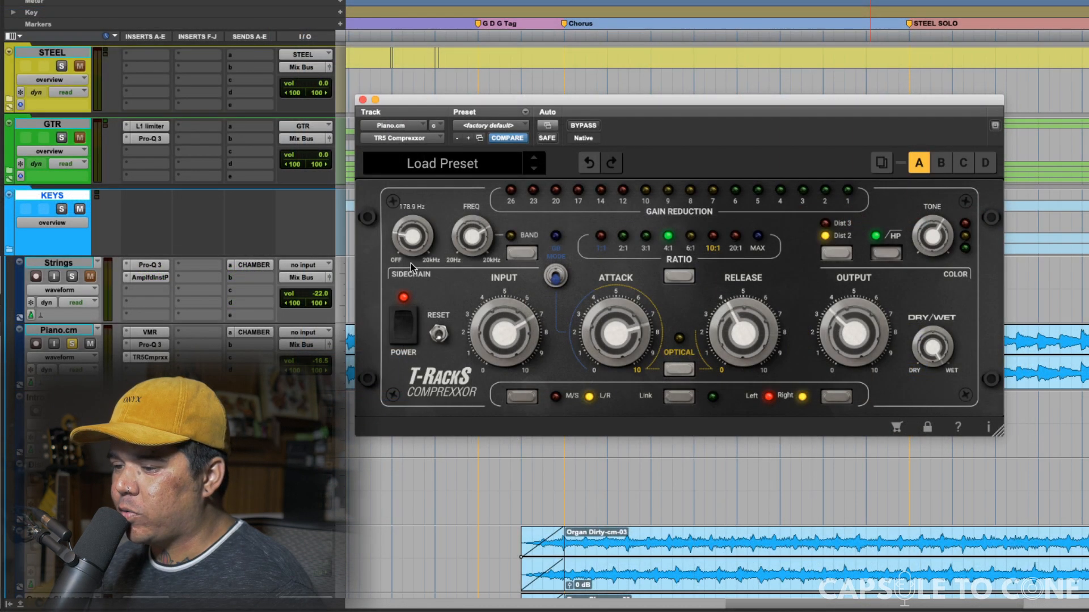
left_click_drag(410, 260, 409, 270)
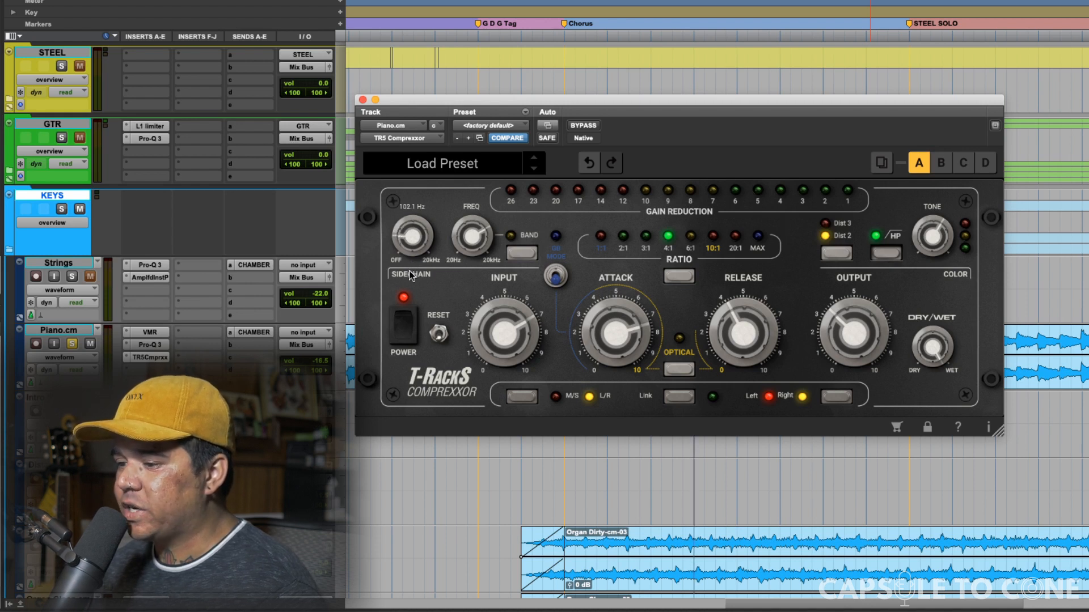
left_click_drag(410, 270, 406, 346)
key("space")
left_click(897, 255)
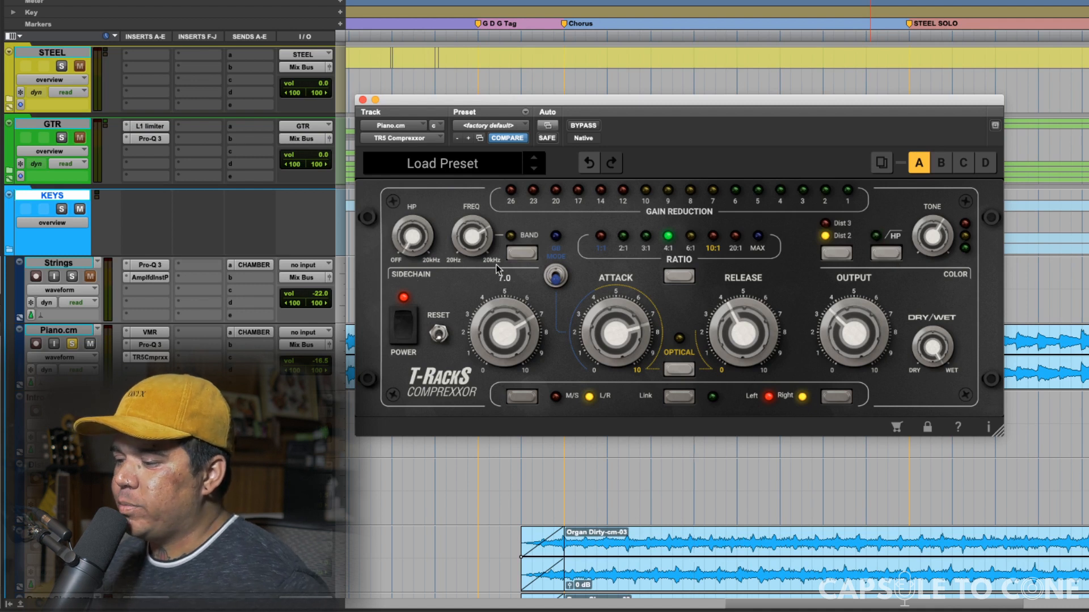
Select the chorus up to the STEEL SOLO marker and play it, comparing the Comprexxor with the bypassed signal.
left_click_drag(699, 101, 700, 312)
left_click(566, 232)
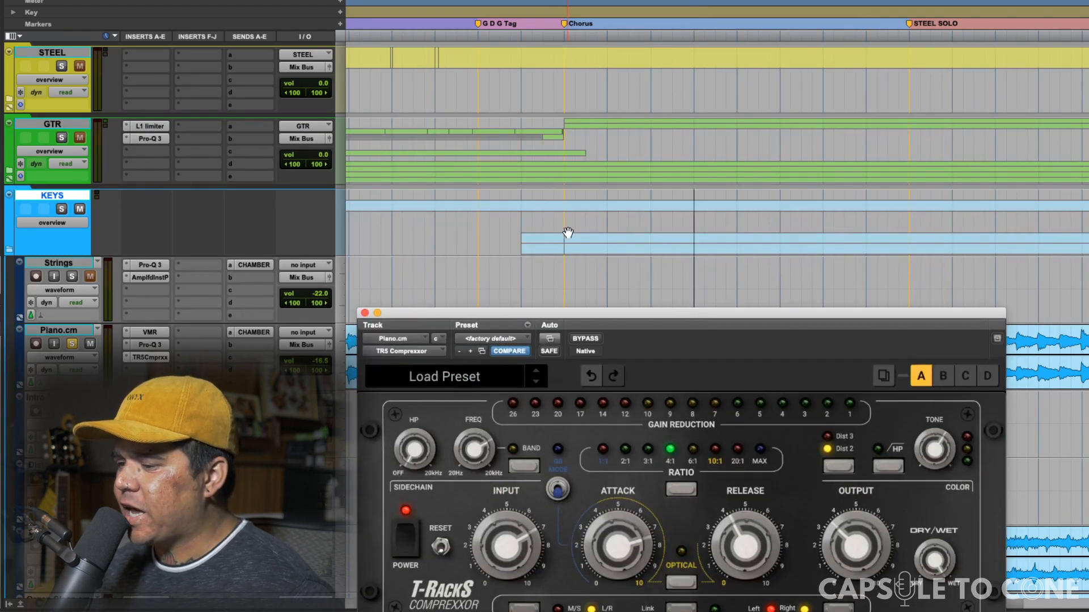
left_click_drag(563, 213, 908, 252)
key("space")
left_click_drag(862, 318, 875, 195)
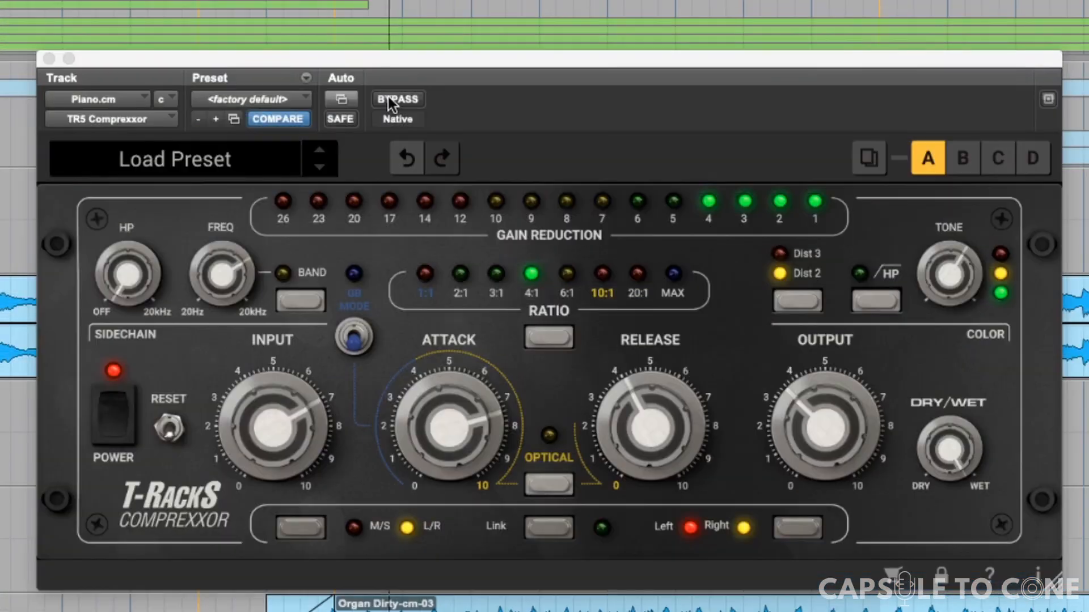
left_click(388, 96)
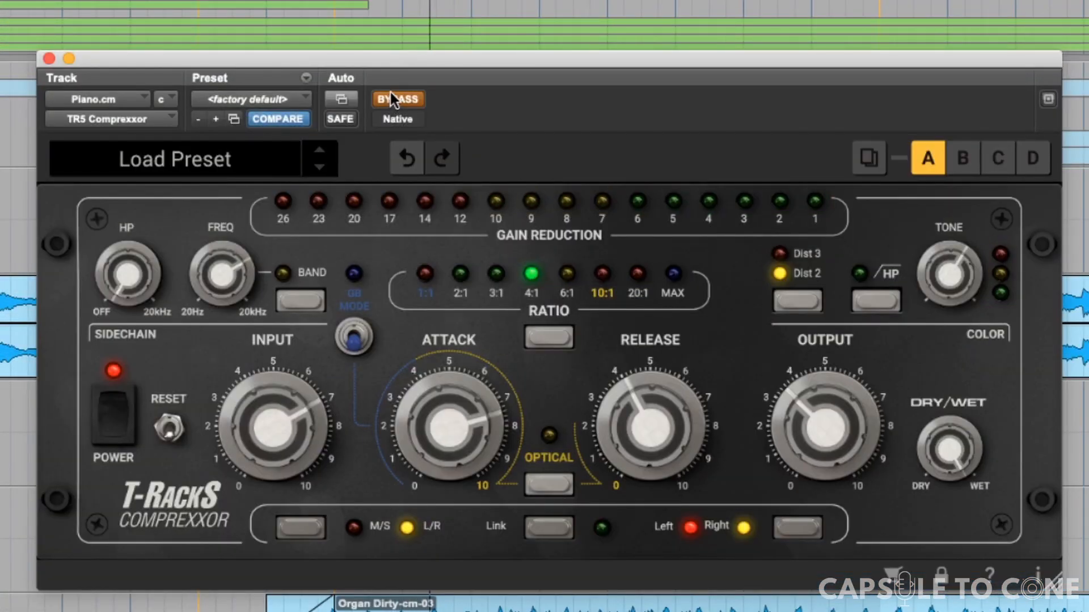
left_click(391, 94)
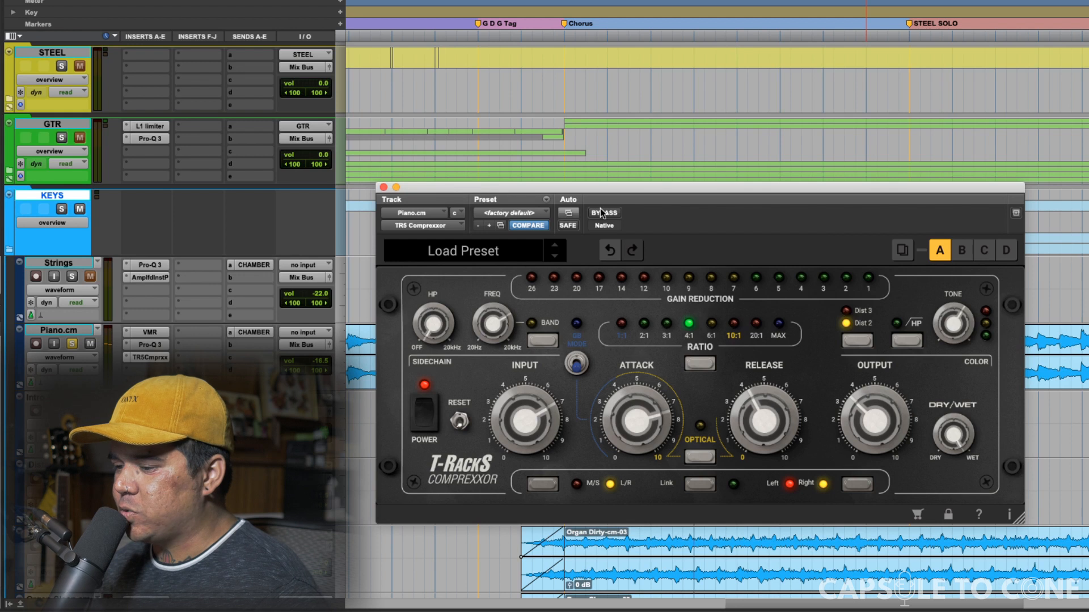
Engage the Sidechain section's Band mode and sweep its FREQ down to about 133 Hz and up to 3.0 kHz.
left_click(544, 340)
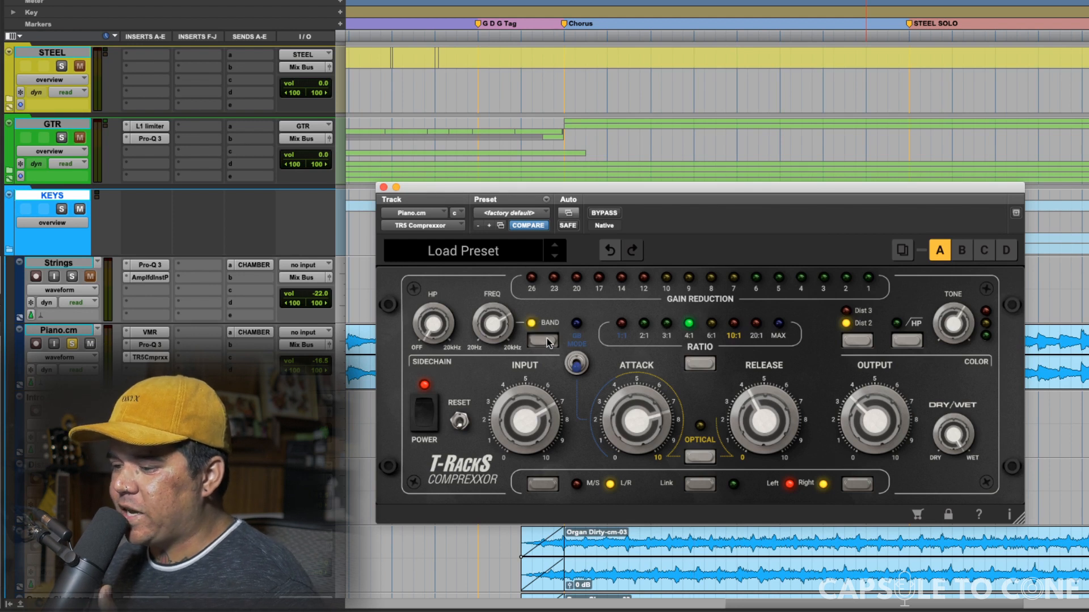
mouse_move(505, 327)
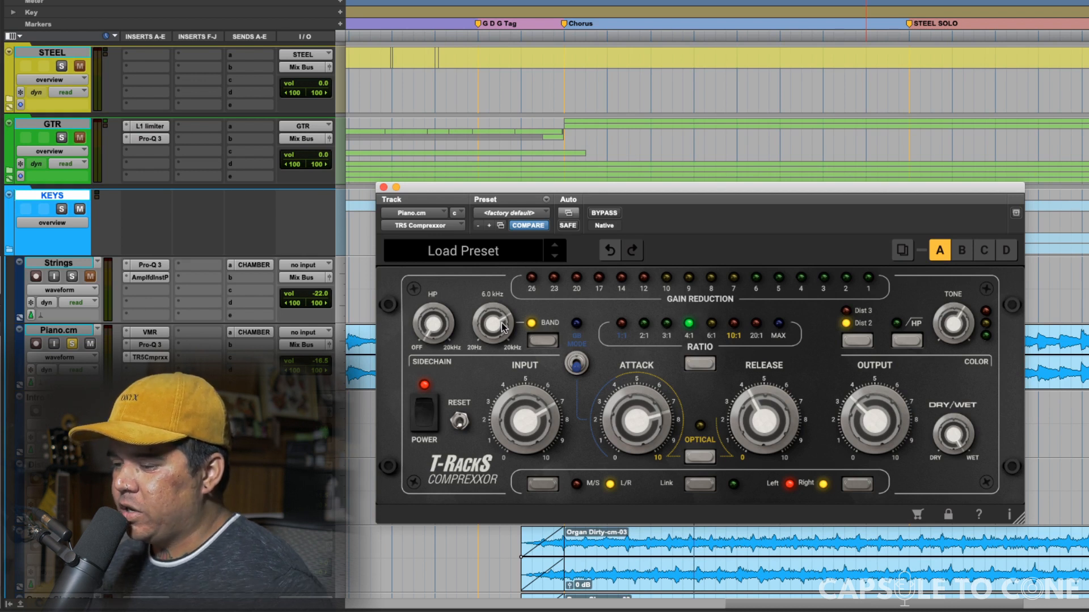
left_click_drag(503, 328, 502, 385)
left_click_drag(501, 310, 498, 347)
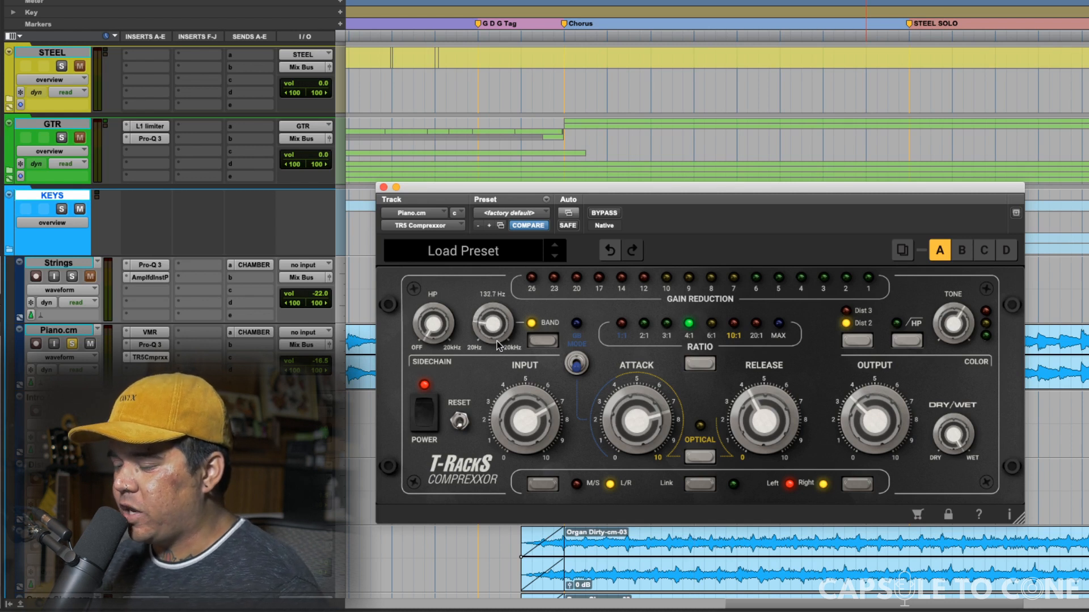
left_click_drag(497, 346, 515, 258)
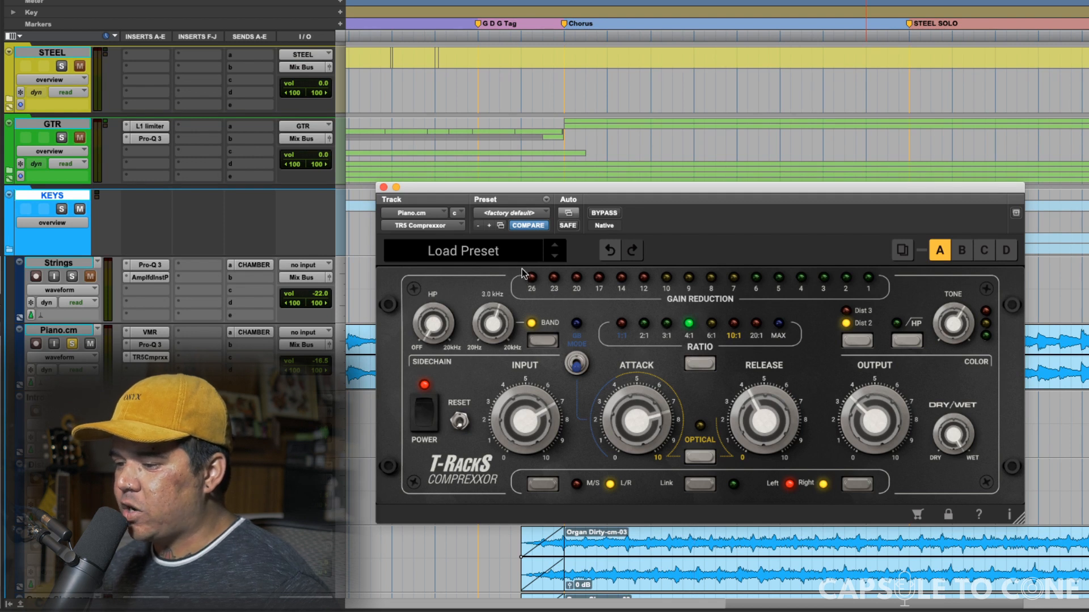
Play from the Chorus marker with the sidechain FREQ set to 2.0 kHz, and switch Band mode off after listening.
left_click_drag(752, 187, 748, 357)
left_click(564, 303)
left_click_drag(613, 361, 615, 191)
scroll(493, 339, "down", 2)
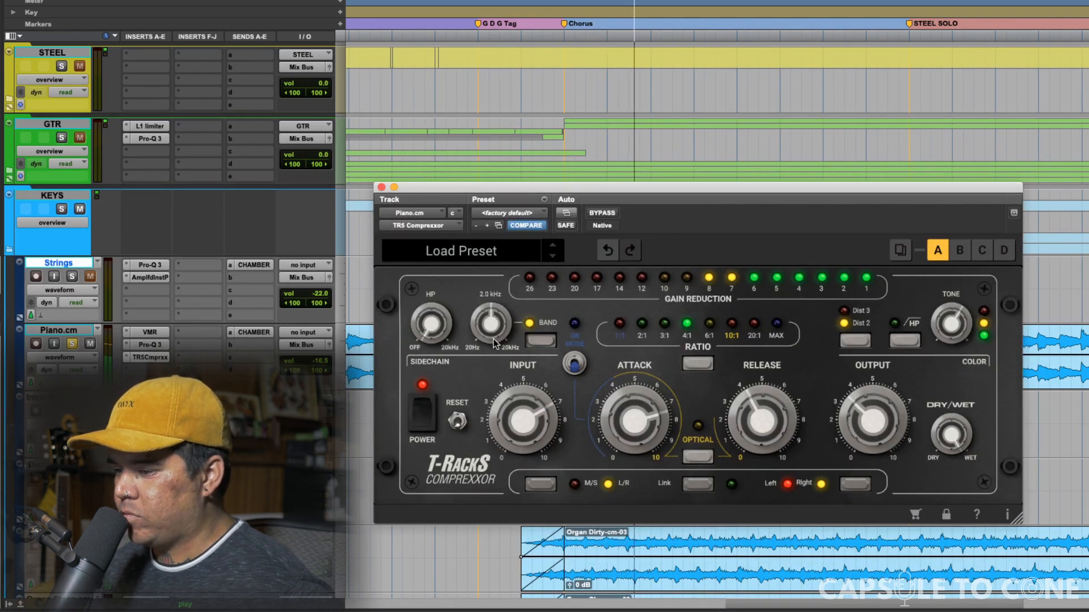
key("space")
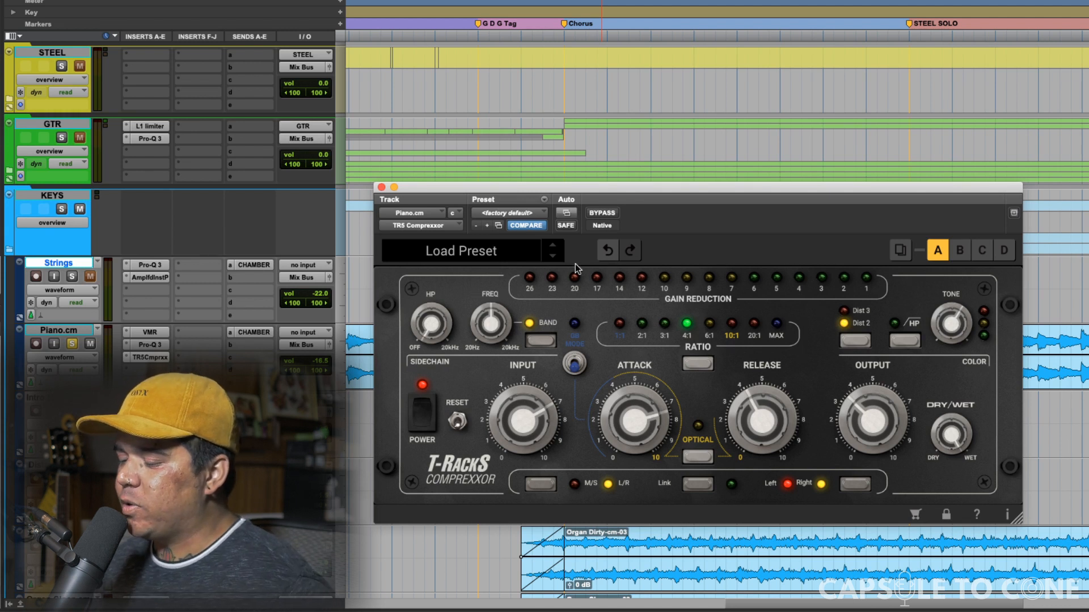
left_click(540, 340)
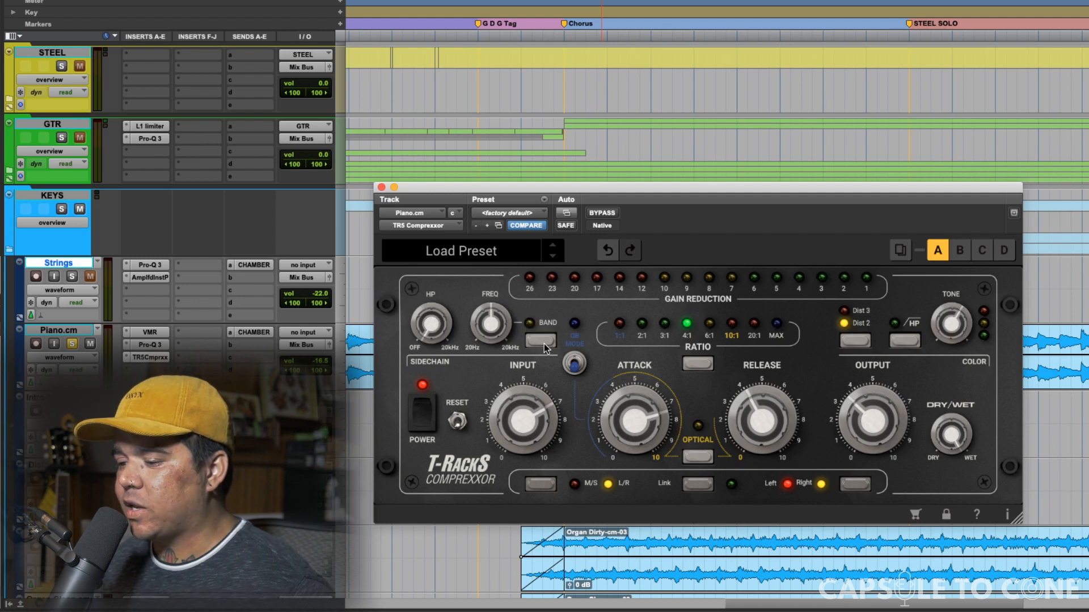
Play the piano and audition the compression ratio at 4:1, 6:1, 10:1, 20:1 and 2:1, settling on 3:1.
key("space")
left_click_drag(722, 186, 757, 159)
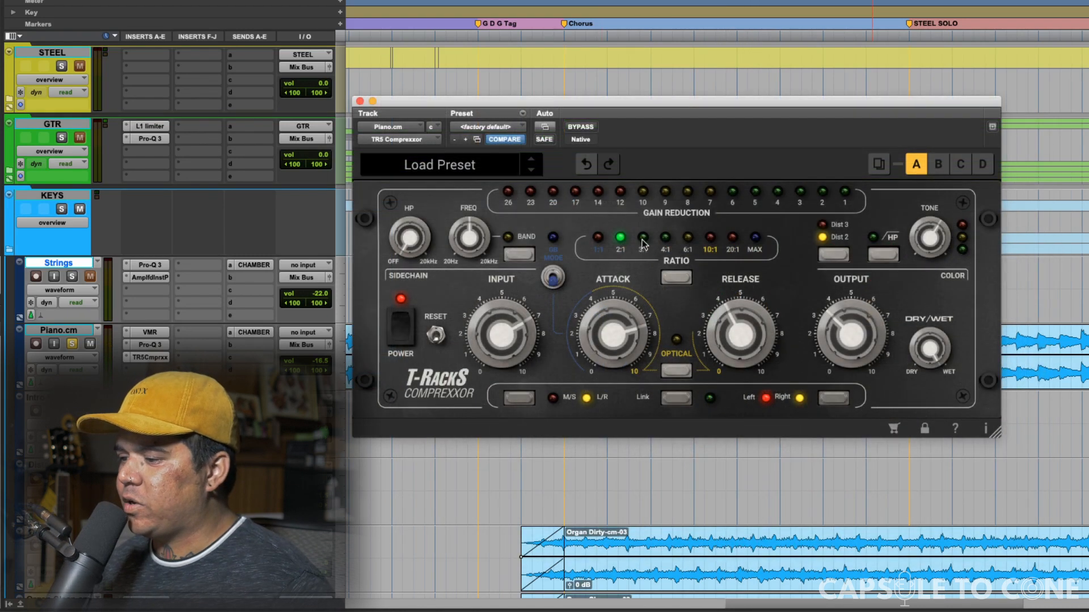
left_click(665, 245)
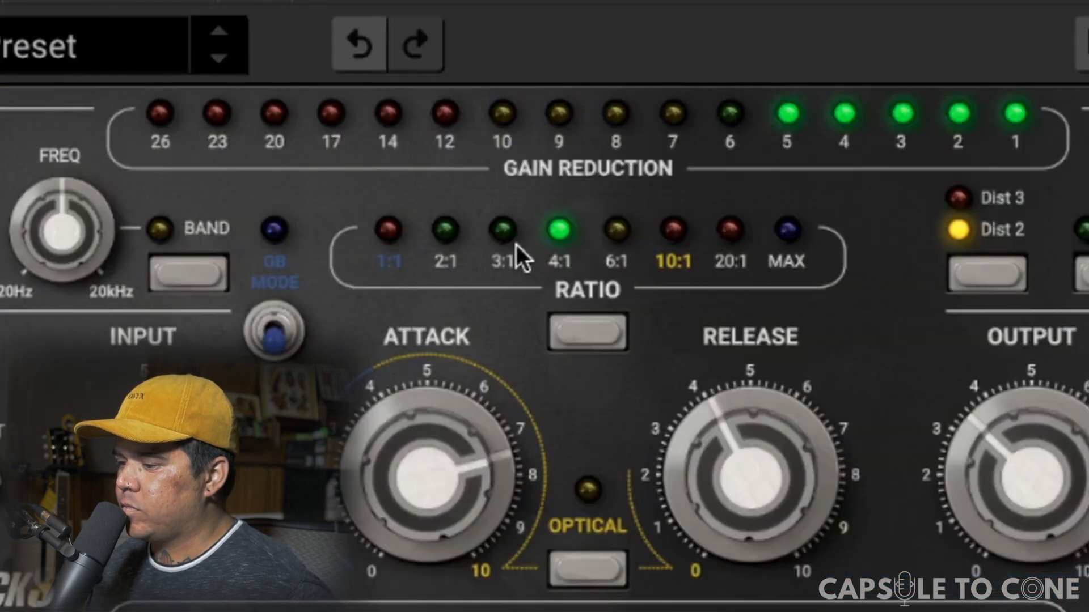
left_click(616, 232)
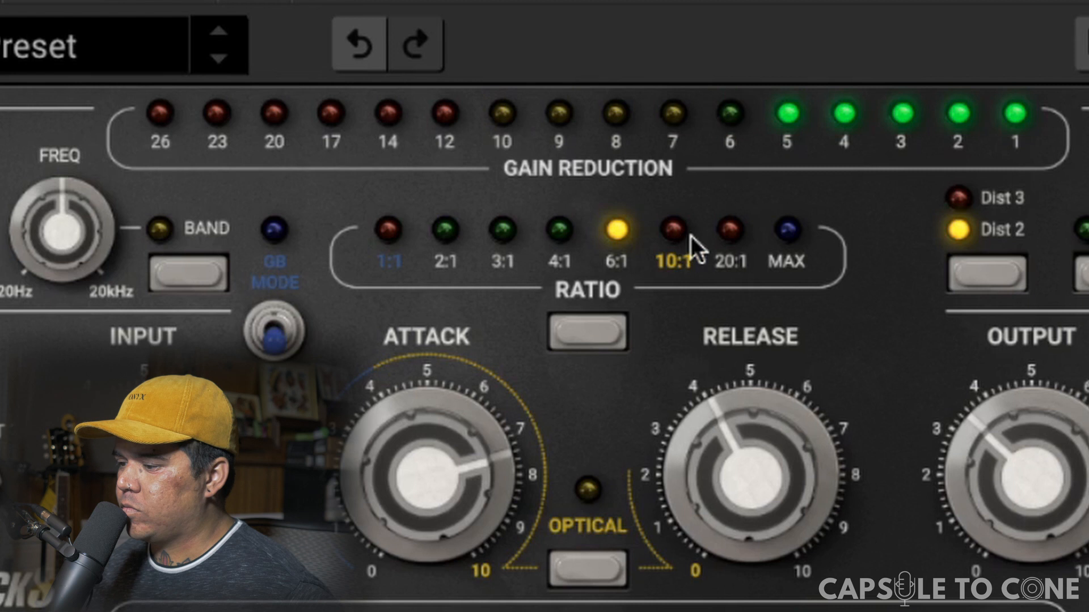
left_click(675, 232)
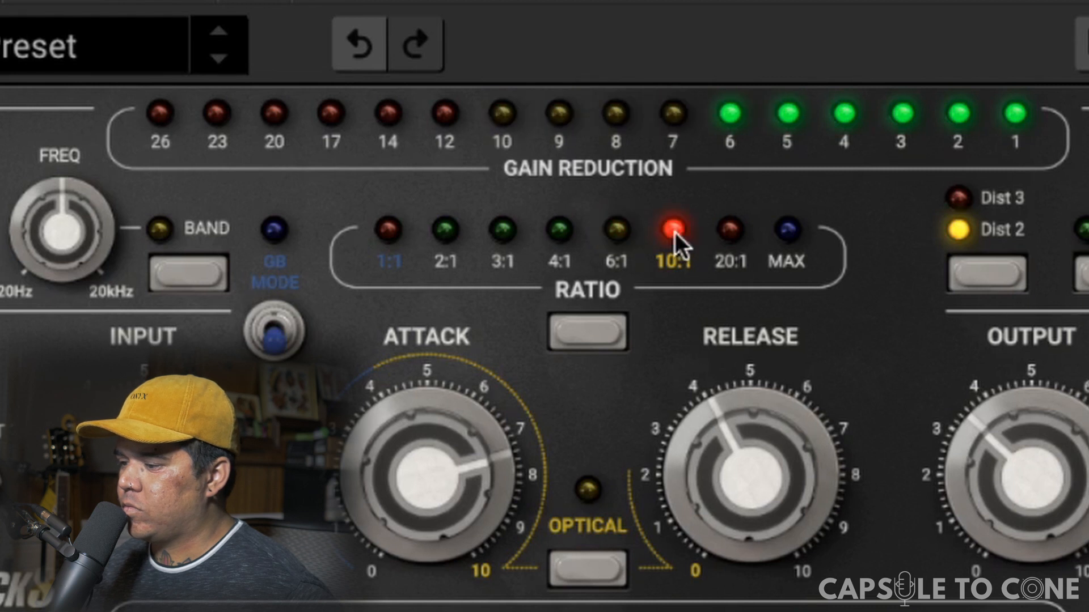
left_click(728, 231)
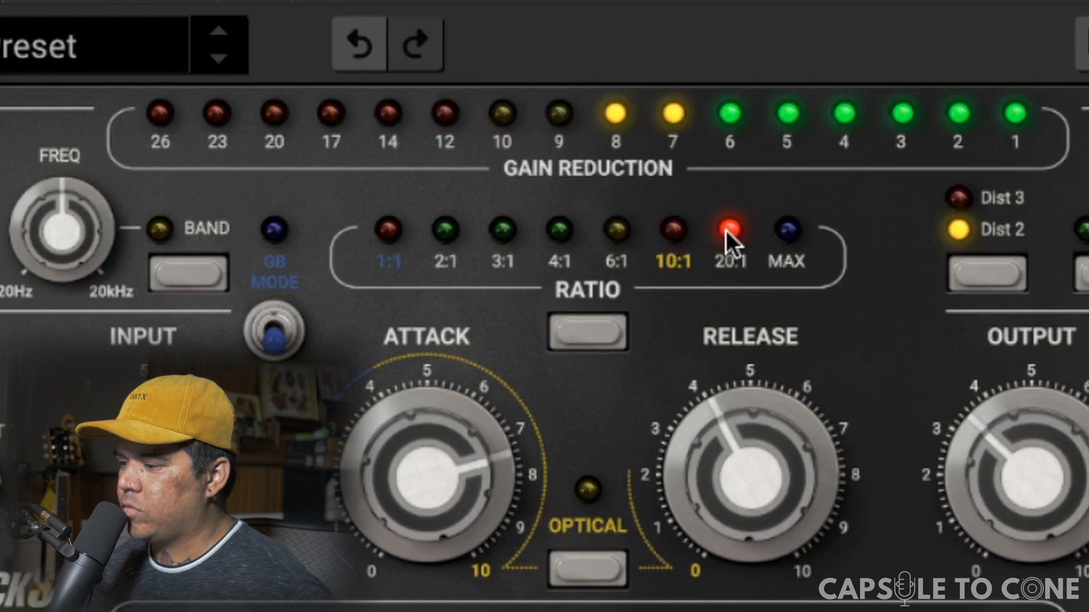
left_click(449, 231)
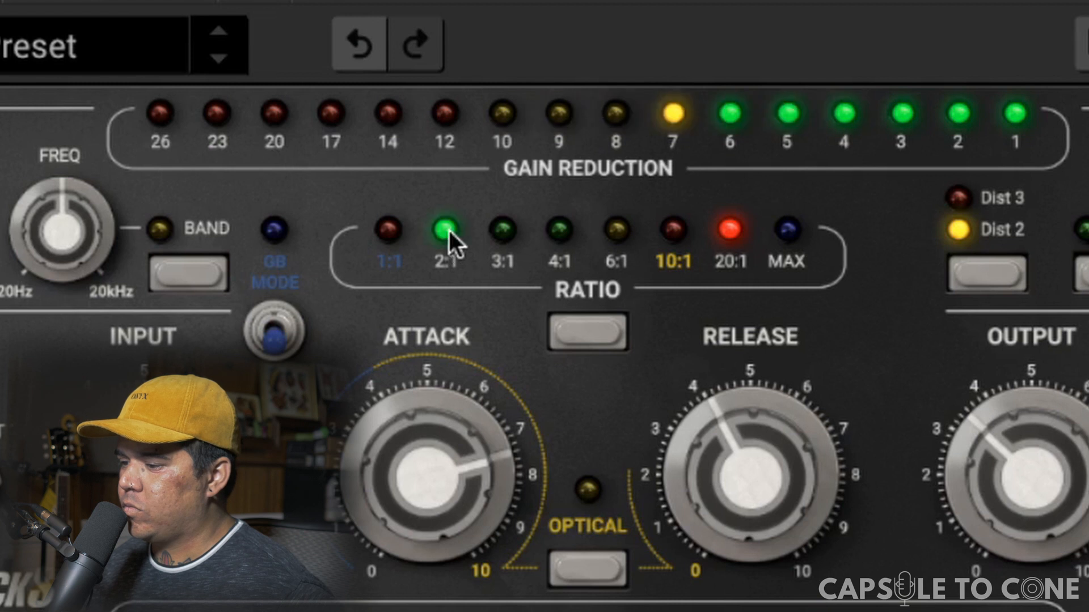
left_click(500, 232)
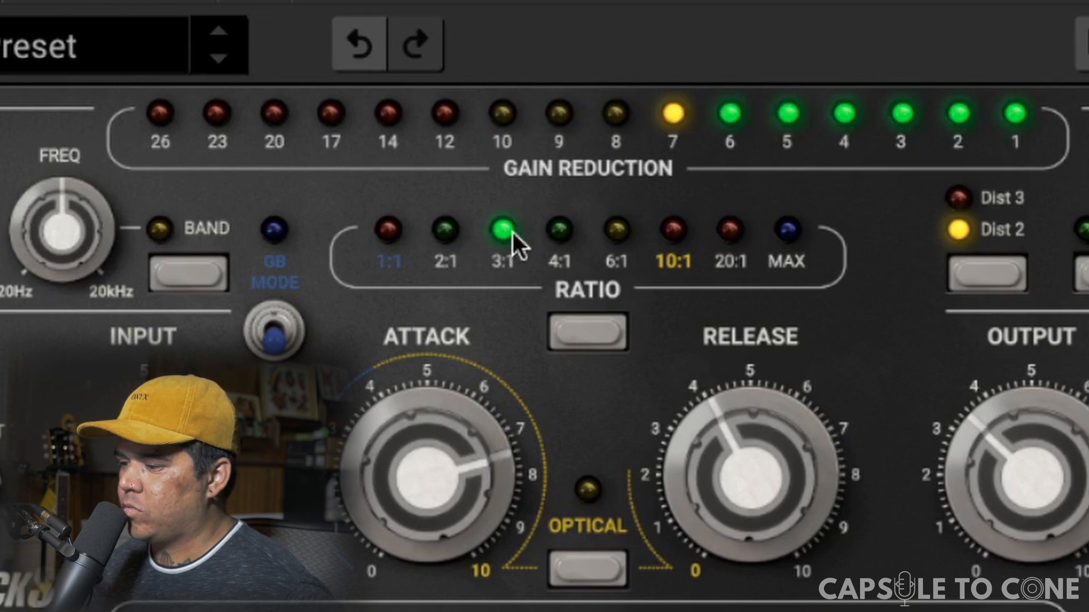
left_click(556, 227)
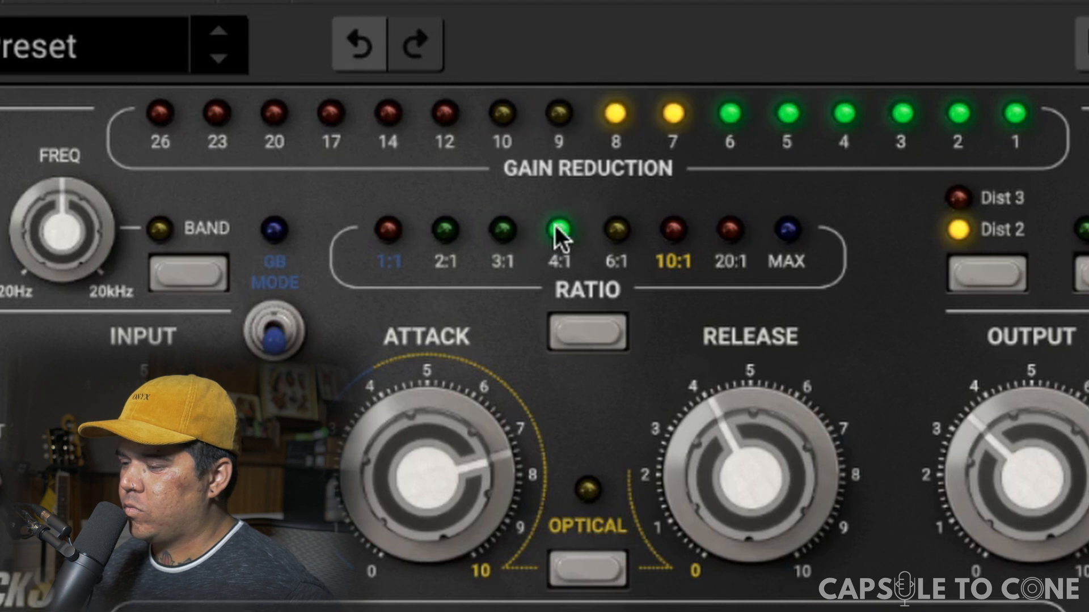
left_click(495, 232)
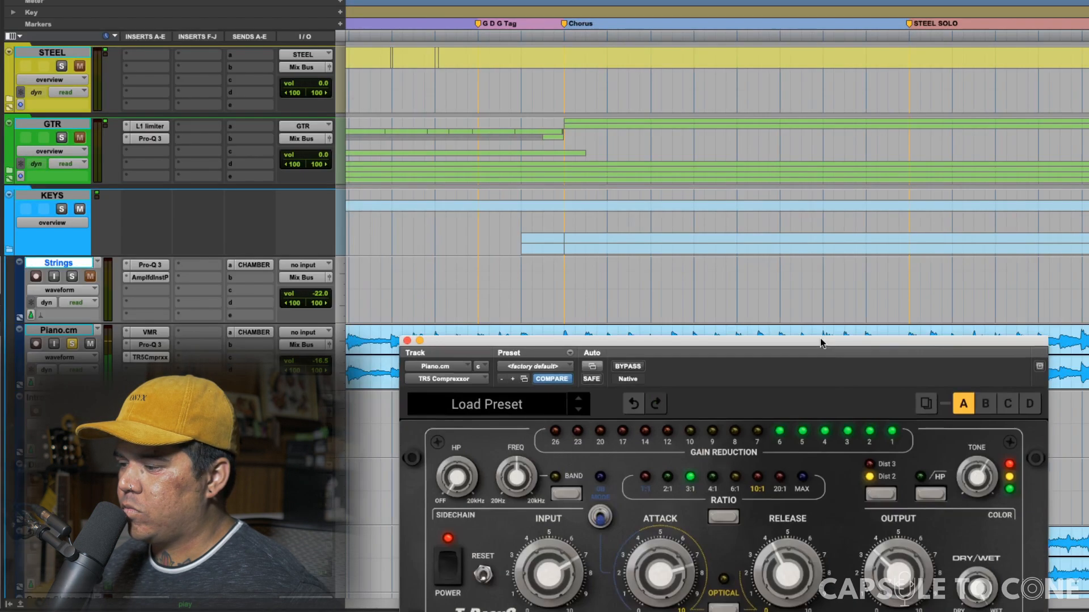
Play the piano from the Chorus marker, compare the 3:1 compression with the bypassed signal, and close the plug-in window after listening.
left_click_drag(821, 343, 739, 339)
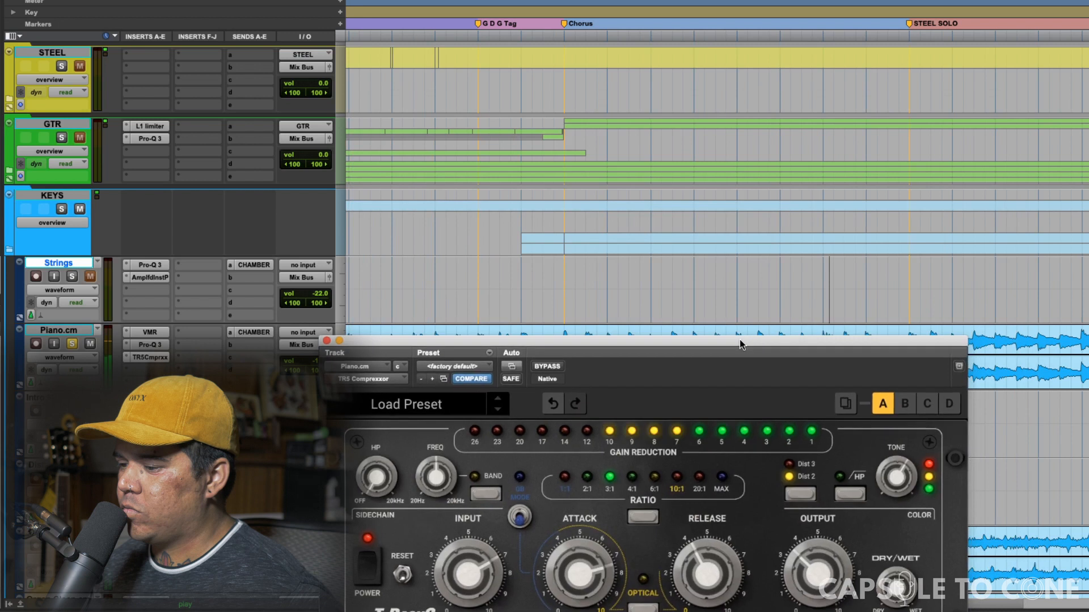
left_click(567, 275)
left_click_drag(601, 344, 624, 323)
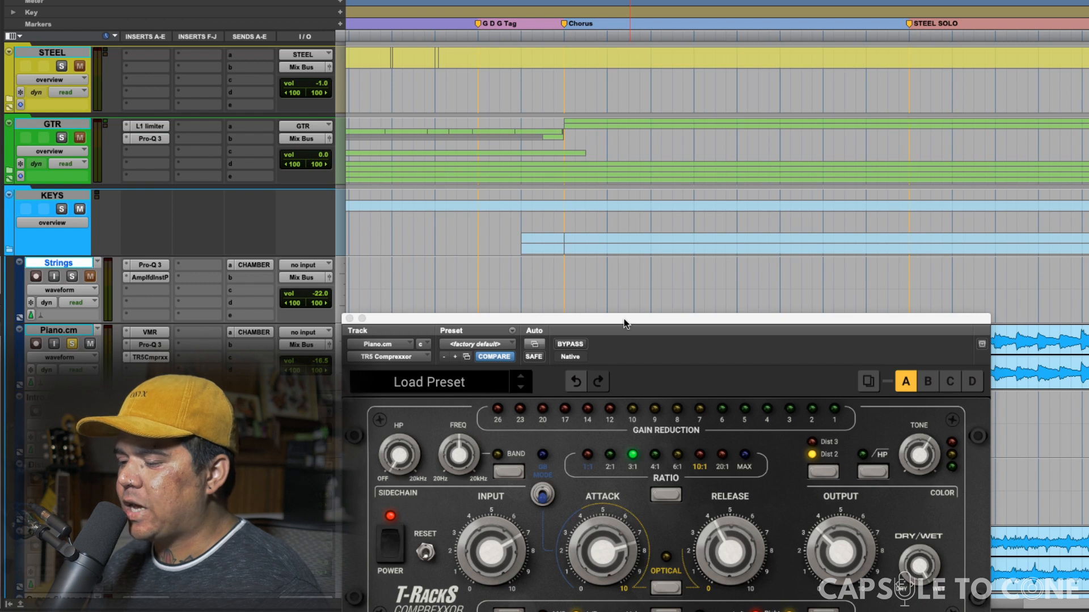
left_click_drag(624, 318, 625, 317)
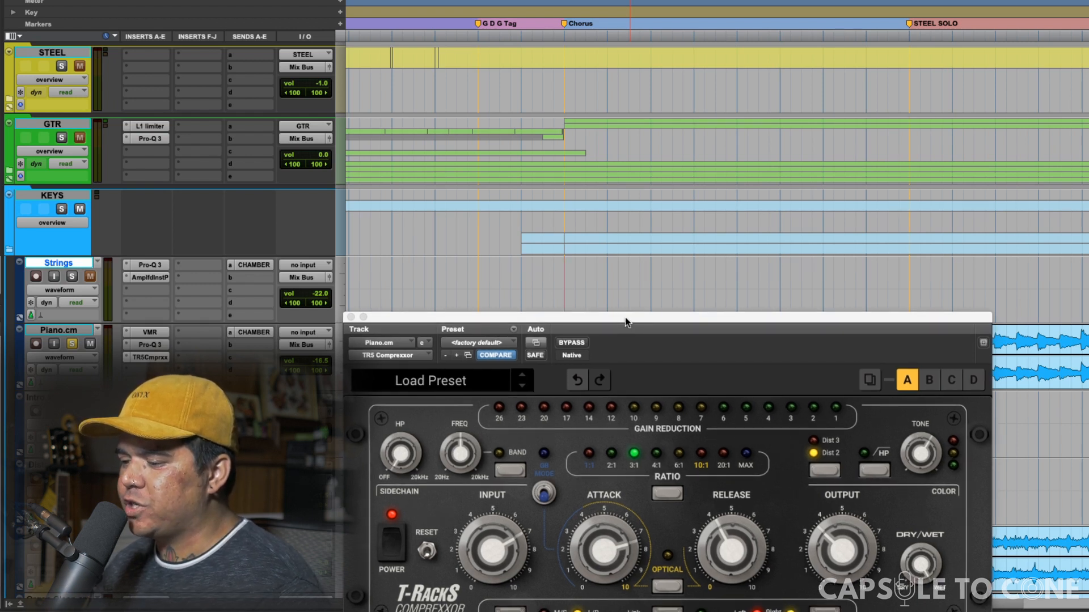
key("space")
left_click_drag(625, 314, 665, 159)
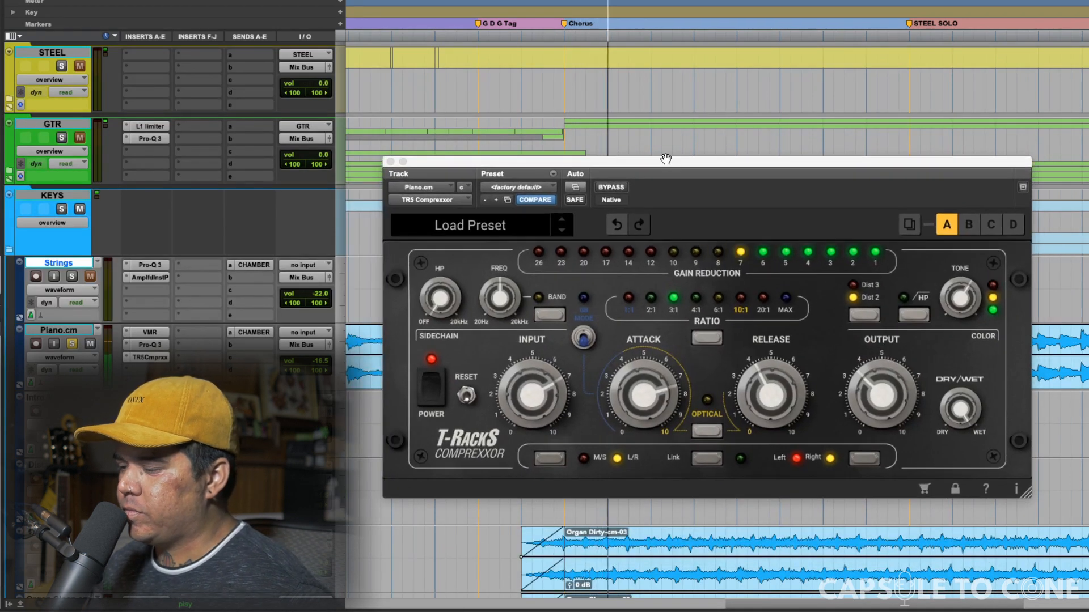
mouse_move(899, 396)
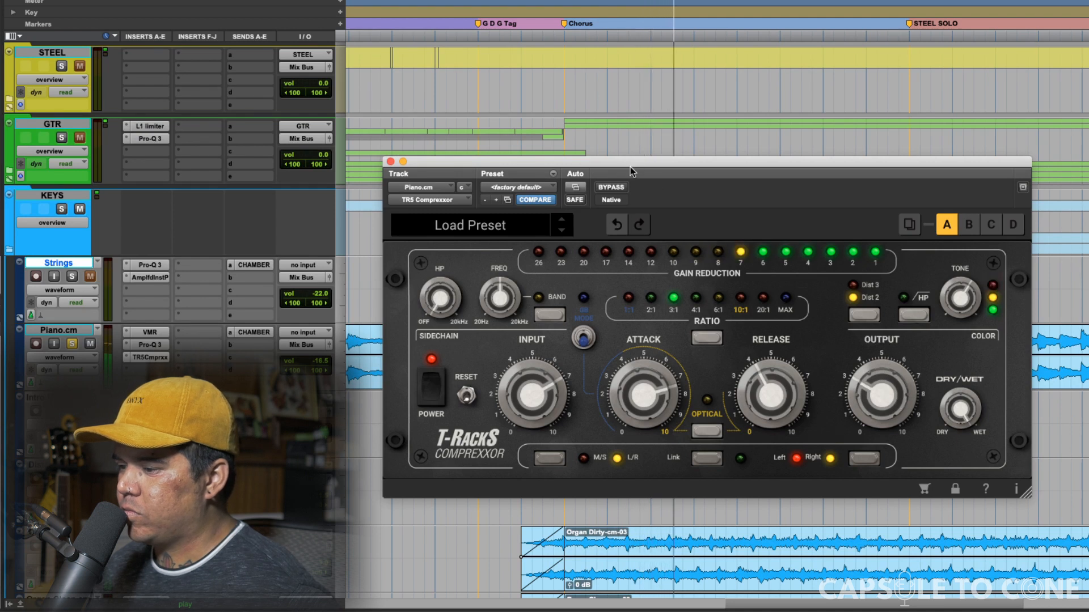
left_click(611, 188)
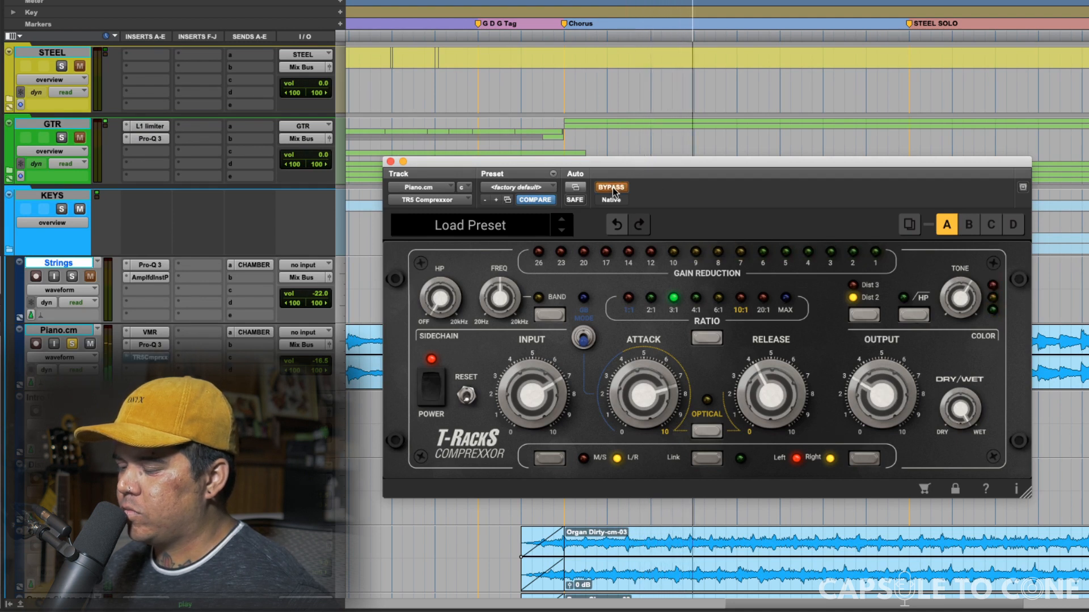
left_click(612, 188)
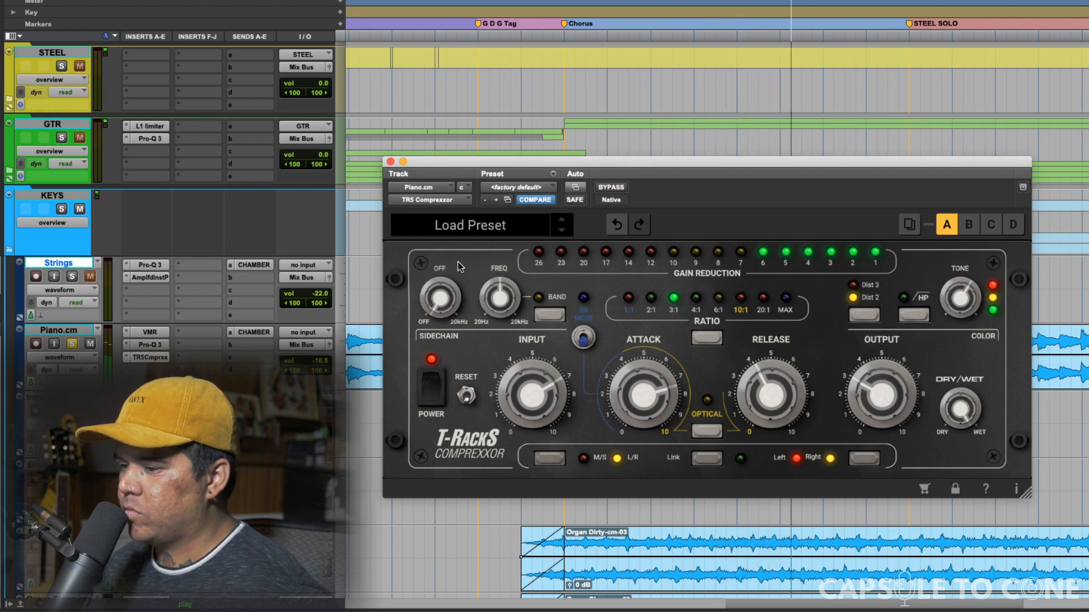
key("space")
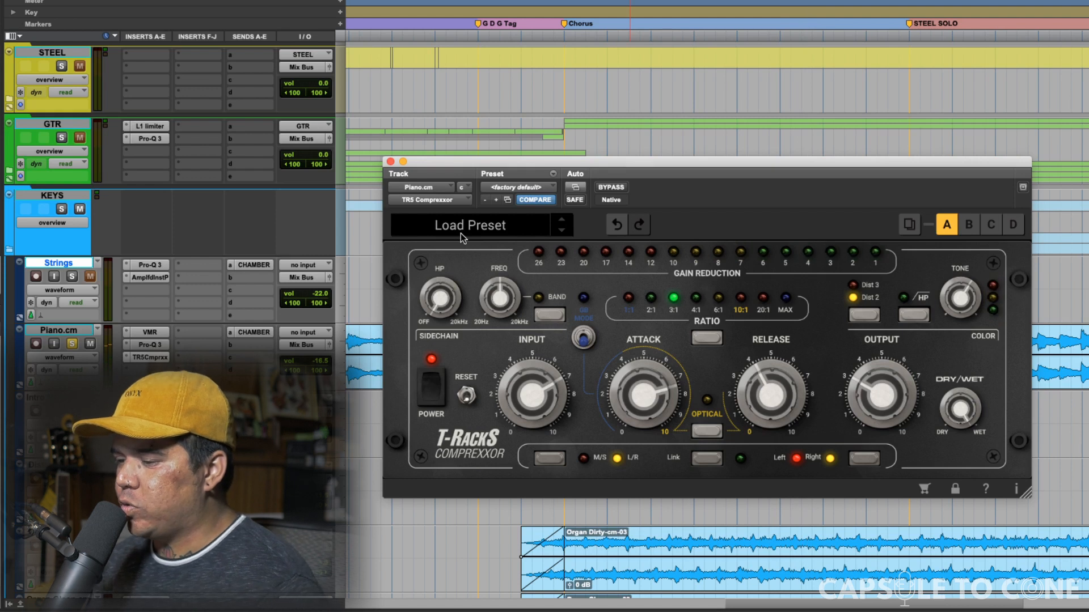
left_click(390, 161)
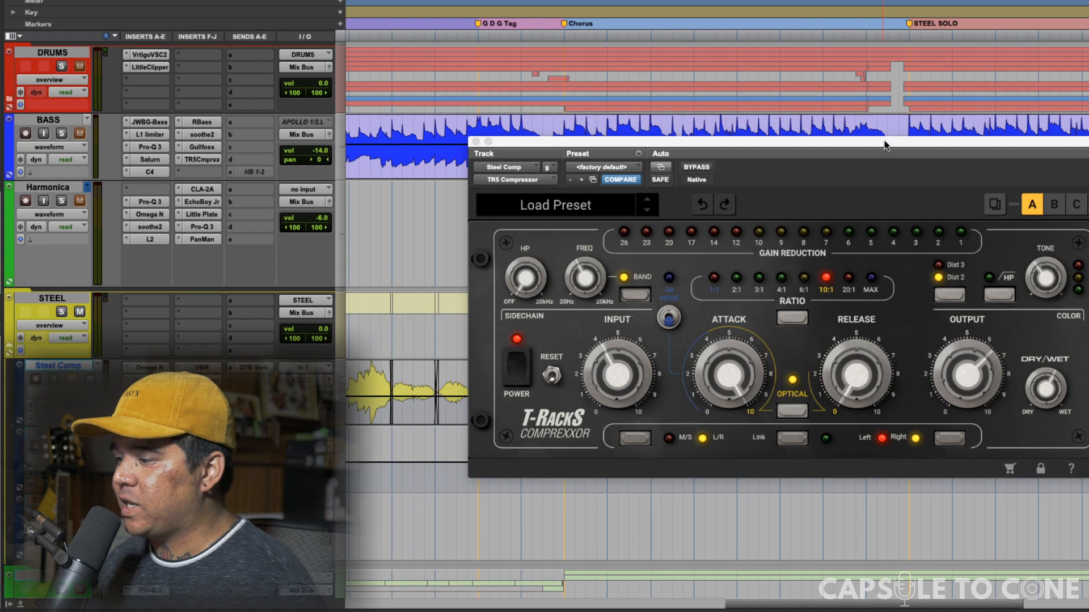
Compare the Steel Comp track's Comprexxor with the bypassed signal during playback, leaving the compressor active.
left_click_drag(884, 145, 845, 124)
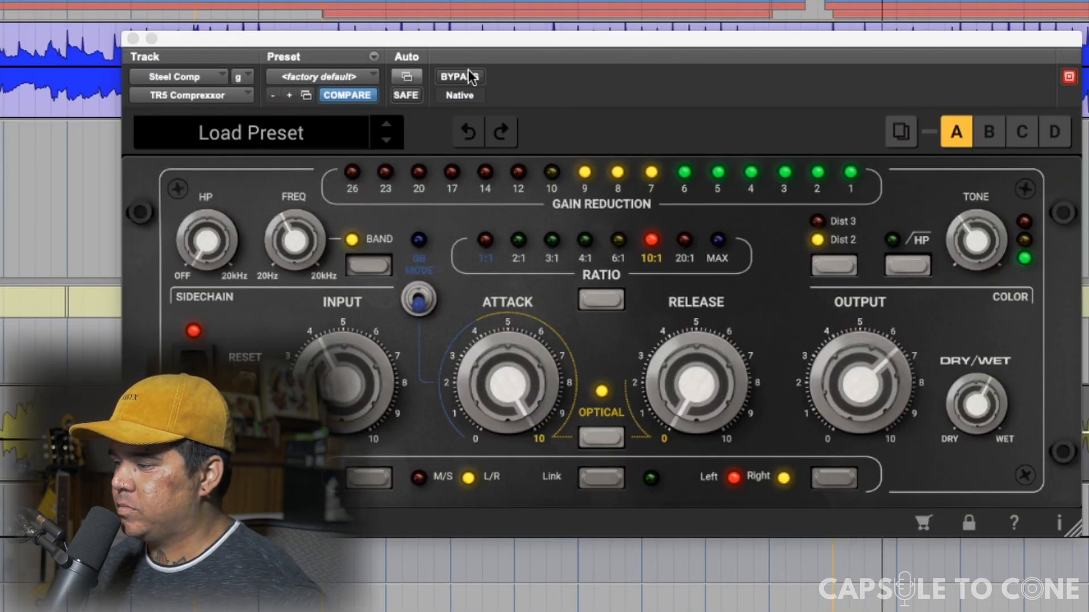
left_click(462, 77)
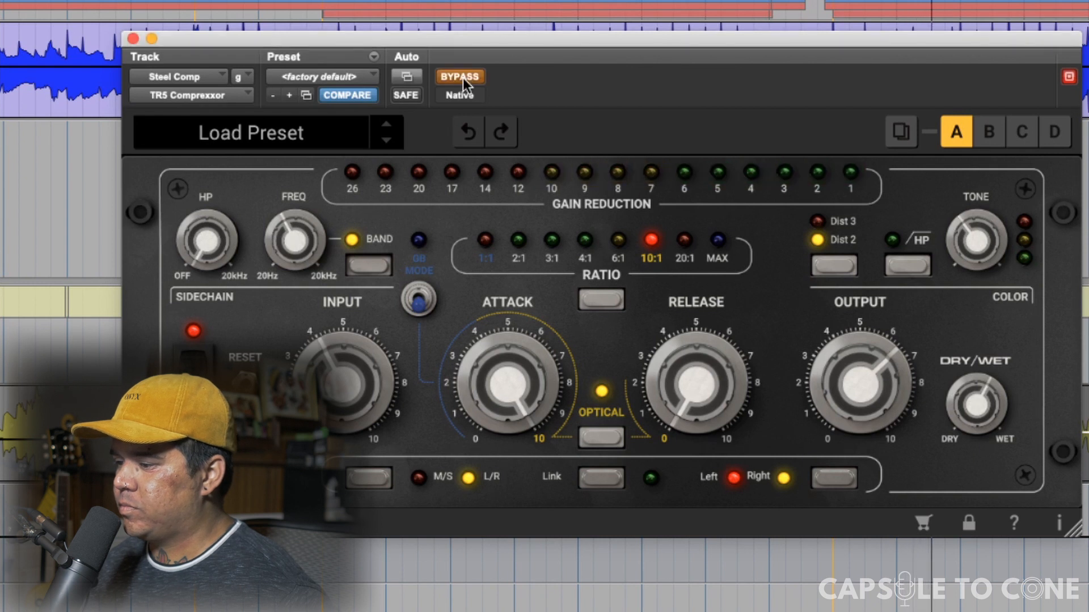
left_click(463, 77)
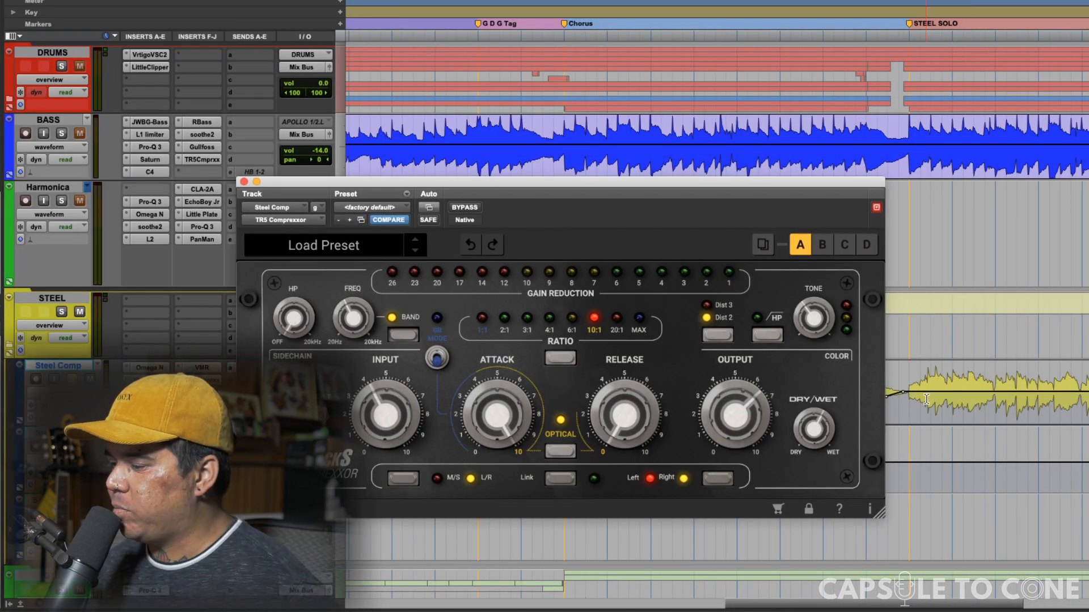
Select the Steel Comp clip at the STEEL SOLO marker and try out the Comprexxor's DRY/WET blend.
double_click(926, 399)
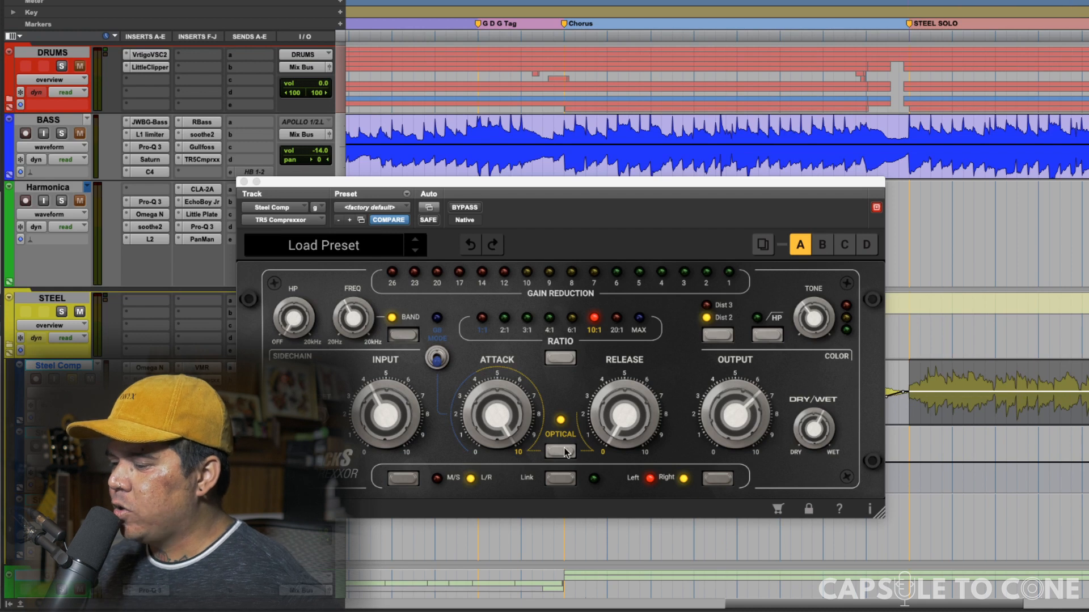
left_click(825, 435)
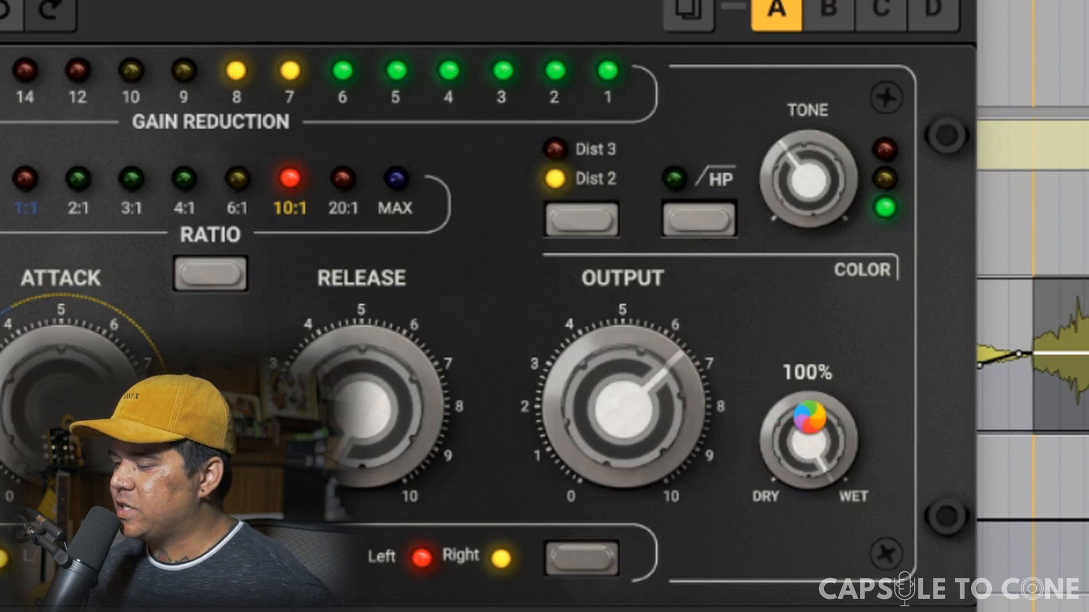
left_click_drag(809, 437, 802, 553)
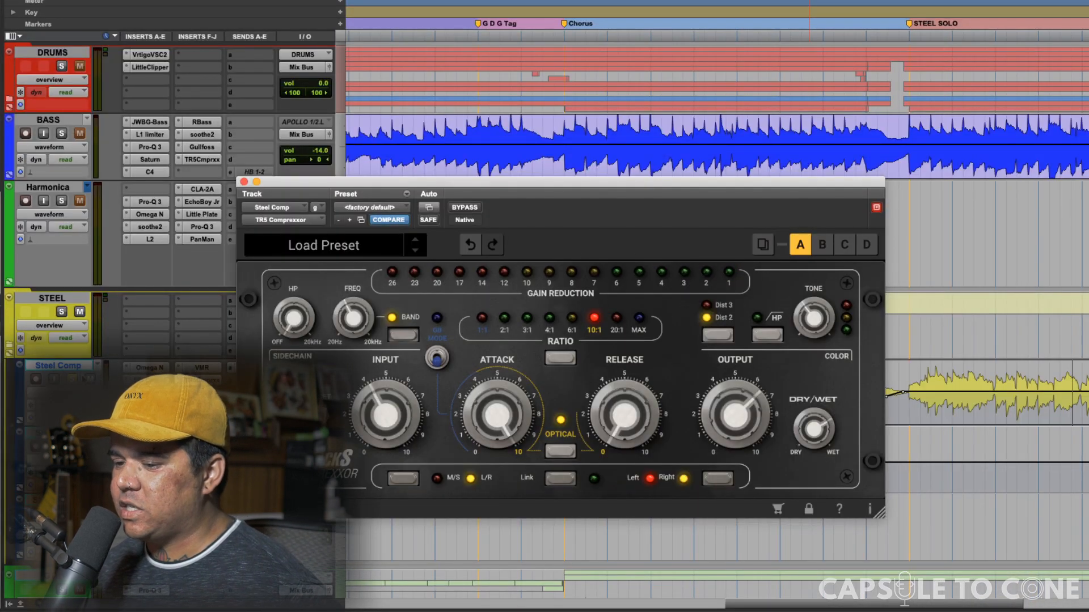
Play the mix from the STEEL SOLO marker and open the Steel Comp track's Comprexxor while it runs.
left_click(909, 322)
key("space")
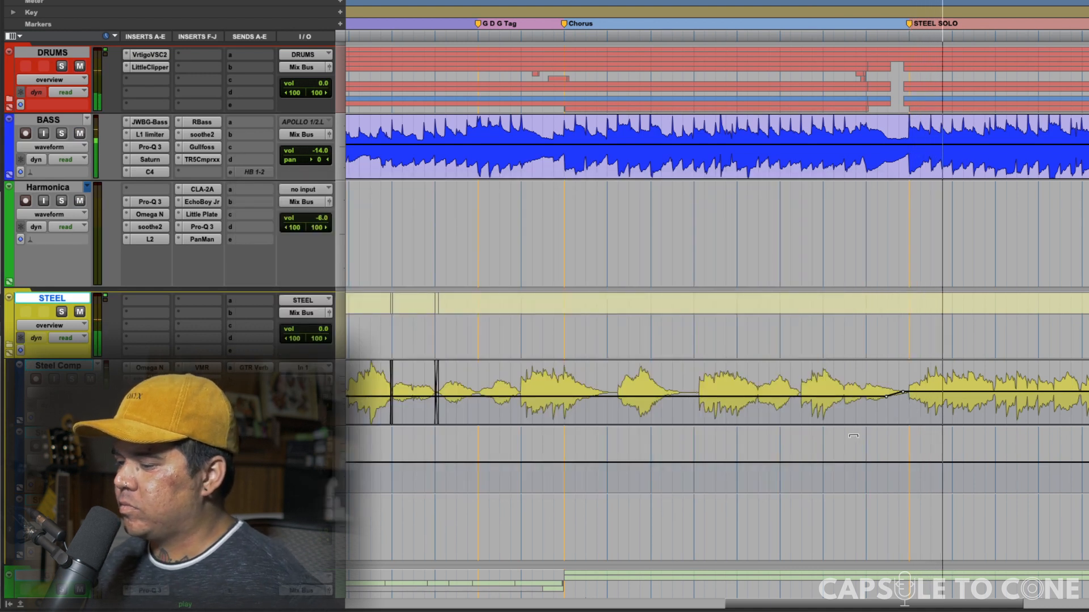
left_click(202, 380)
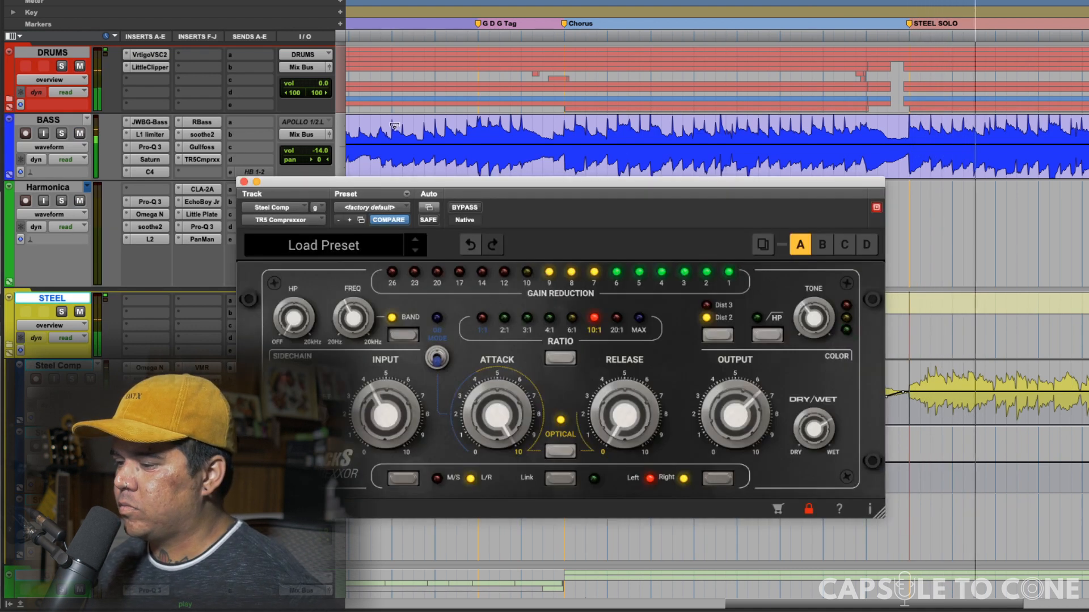
left_click_drag(678, 179, 829, 182)
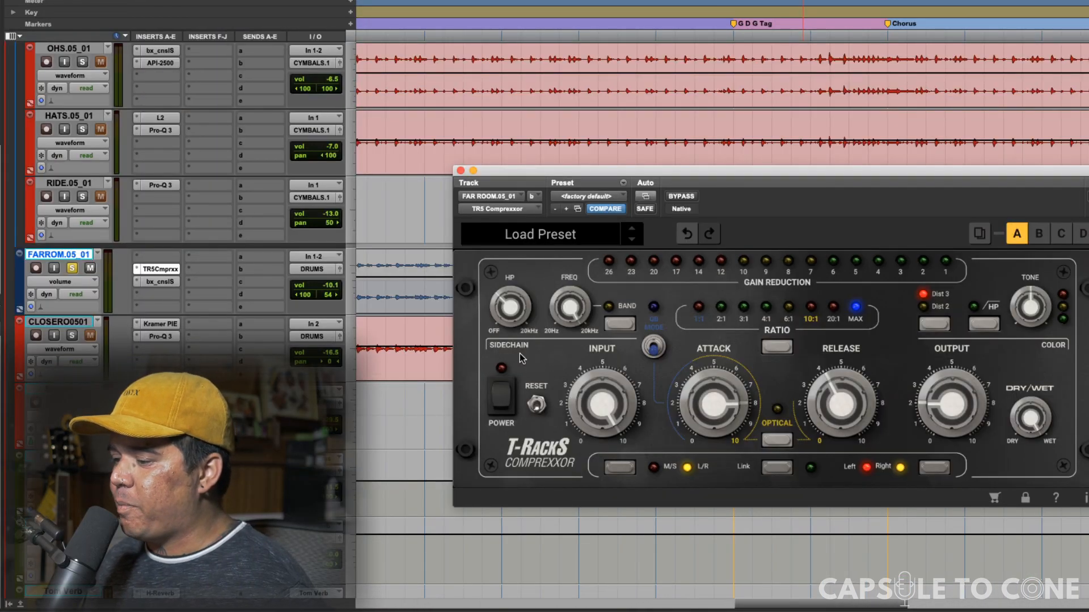
Play the far room drum track, power on its Comprexxor, and check the INPUT and ATTACK settings.
mouse_move(703, 363)
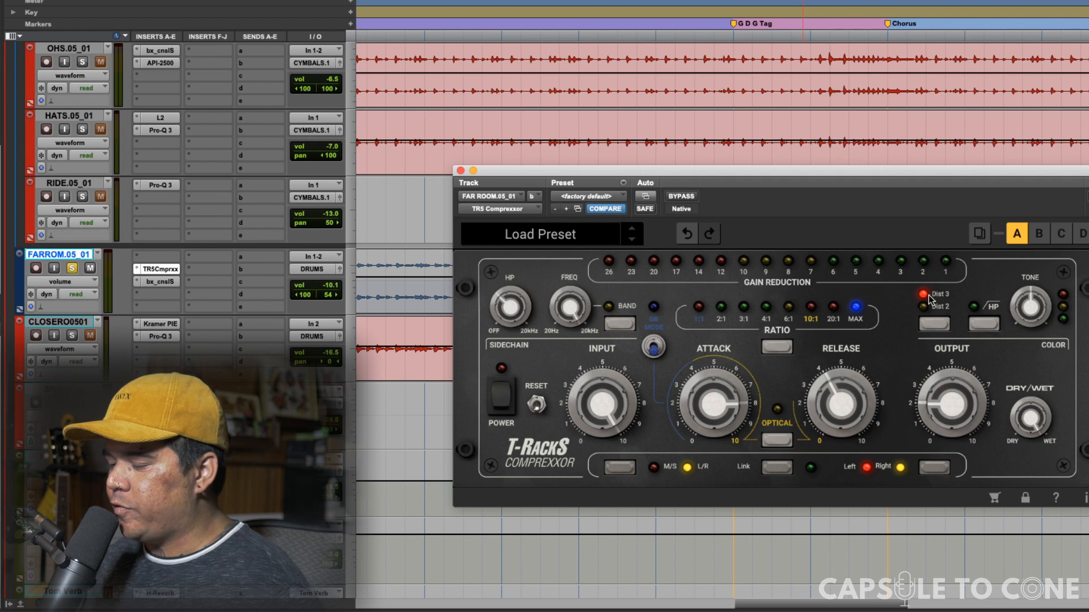
left_click_drag(777, 174, 713, 244)
key("space")
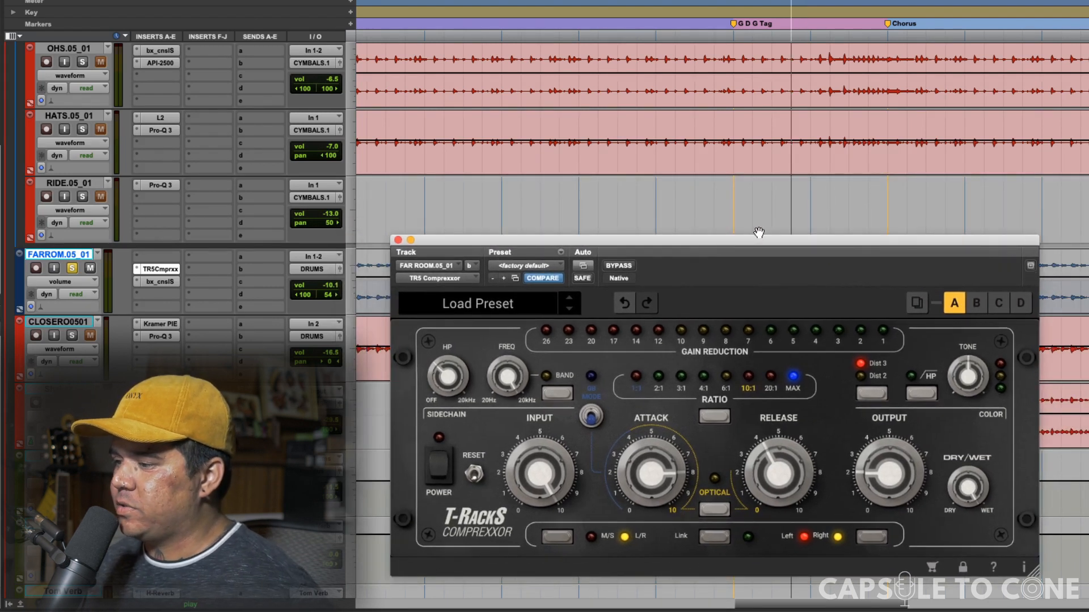
left_click(439, 466)
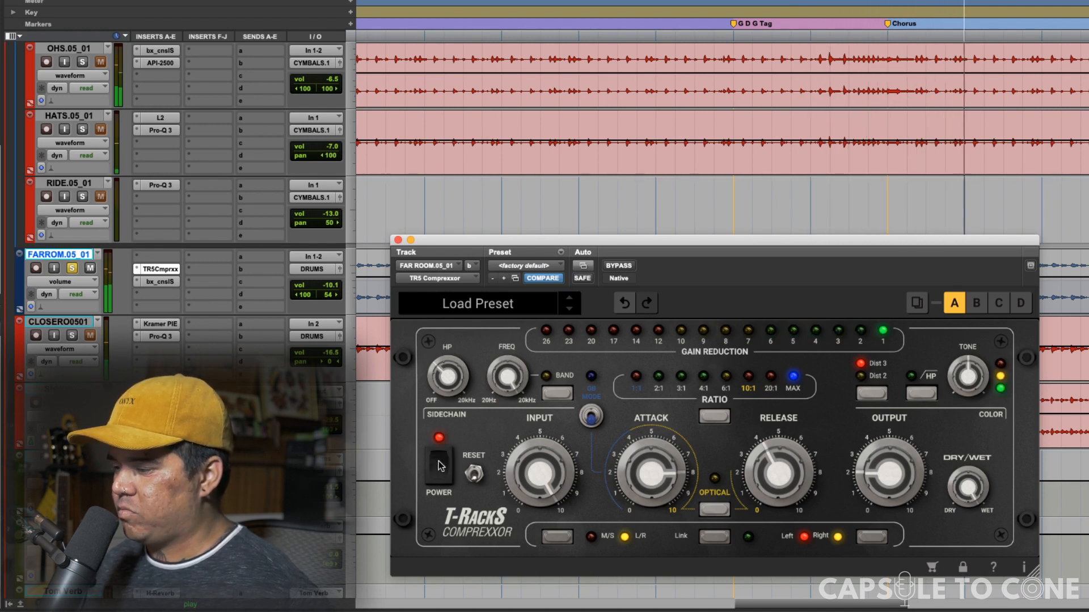
mouse_move(552, 478)
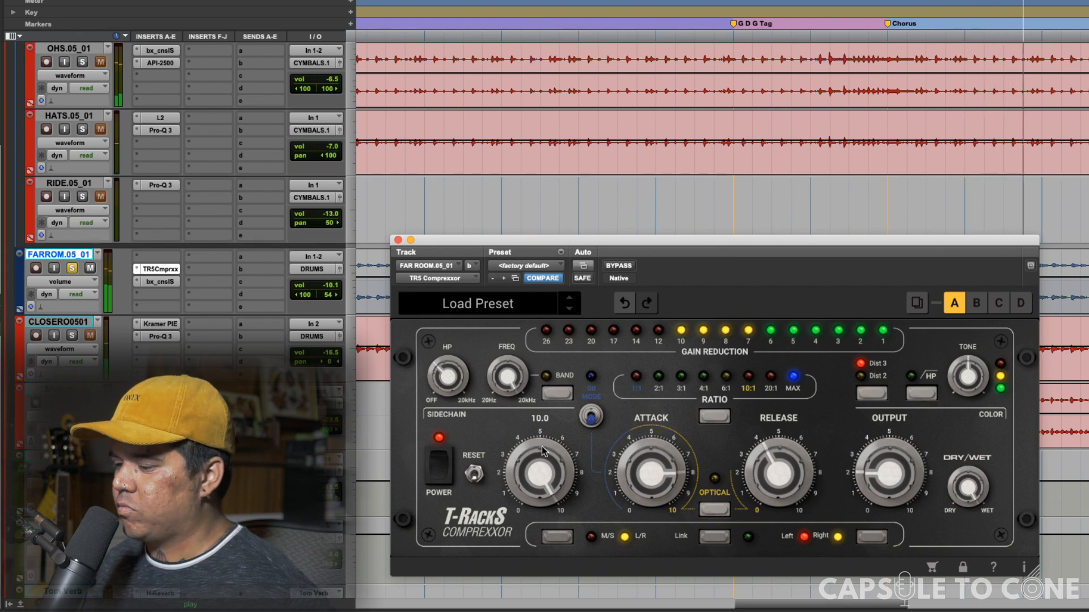
mouse_move(638, 415)
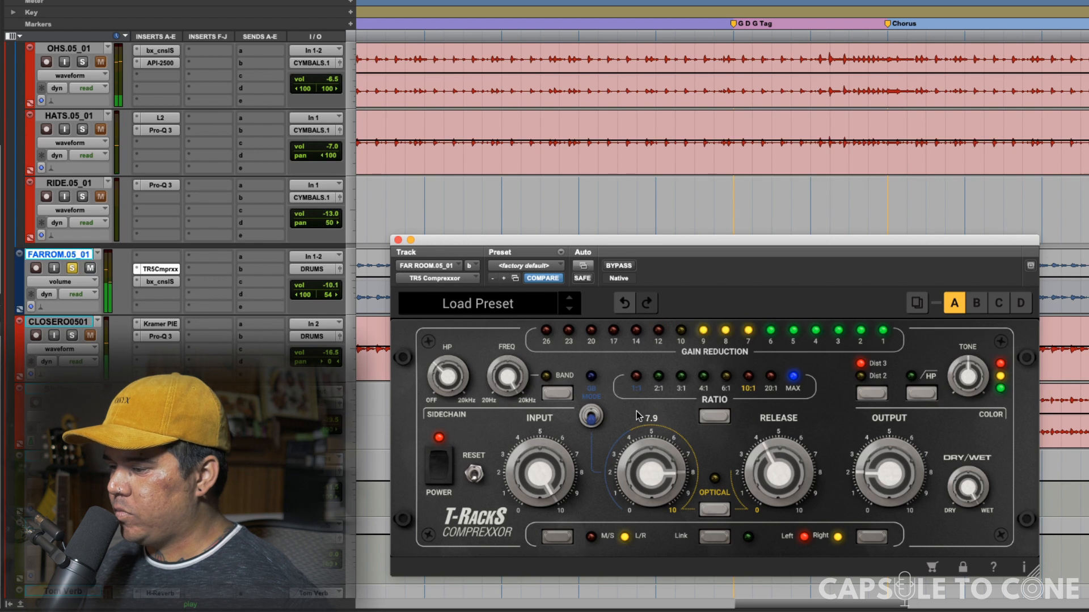
mouse_move(540, 420)
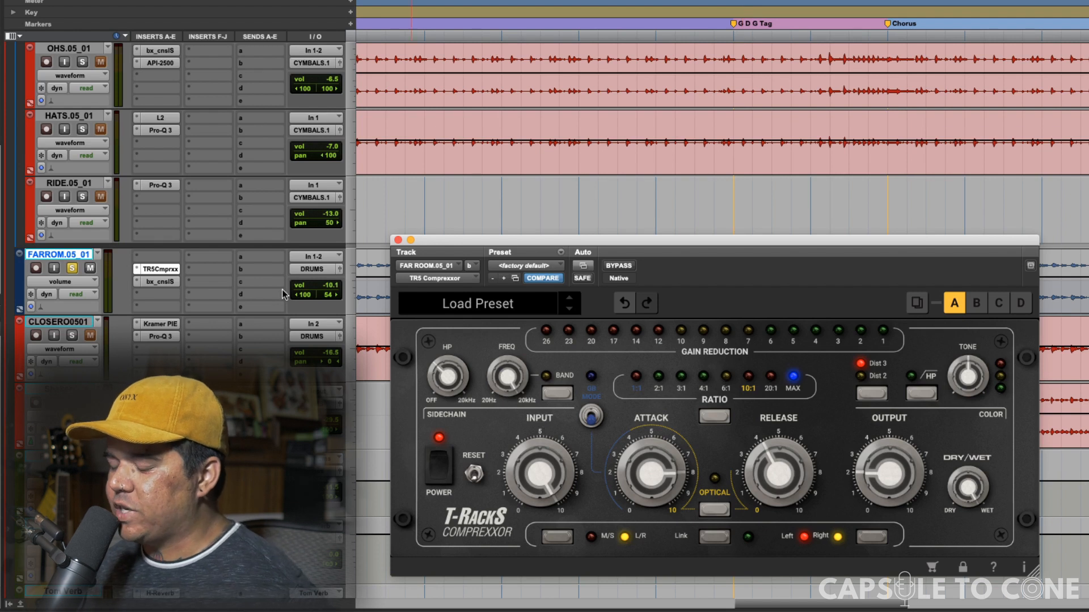
Show the far room track's volume fader, solo the DRUMS track and play the drums with the far room Comprexxor active.
left_click(329, 288)
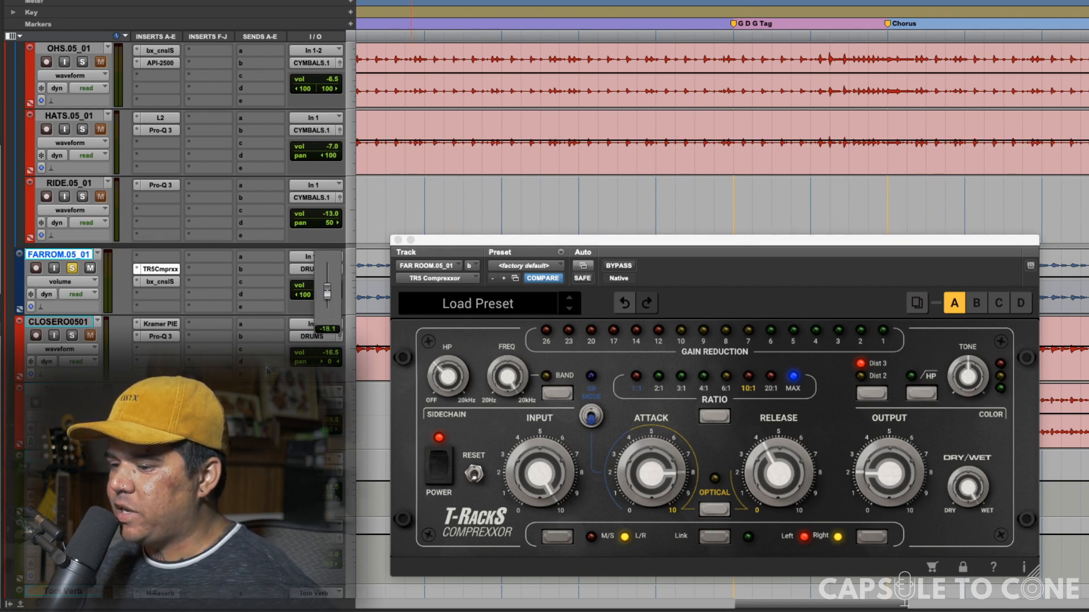
scroll(97, 132, "up", 10)
left_click(62, 67)
left_click(624, 65)
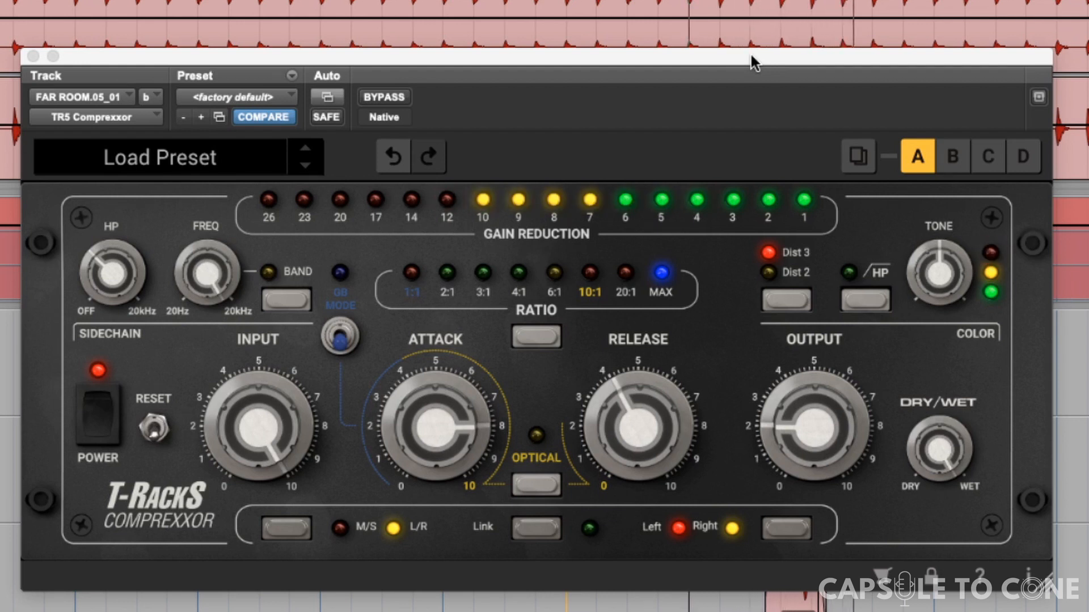
Switch the far room track's Comprexxor off and back on during playback to compare the uncompressed and compressed drums.
left_click(96, 427)
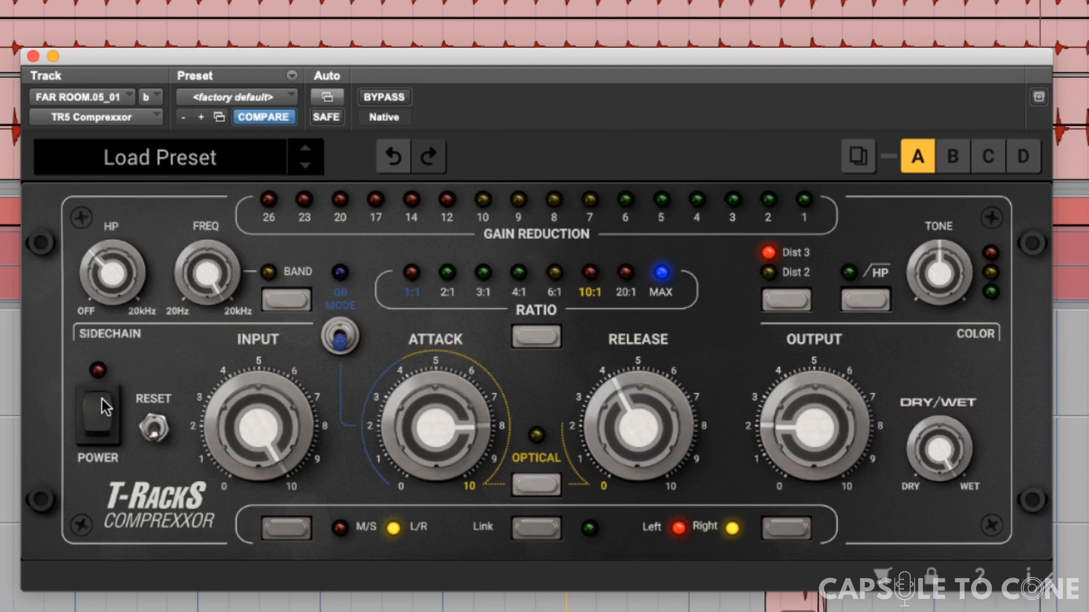
left_click(103, 399)
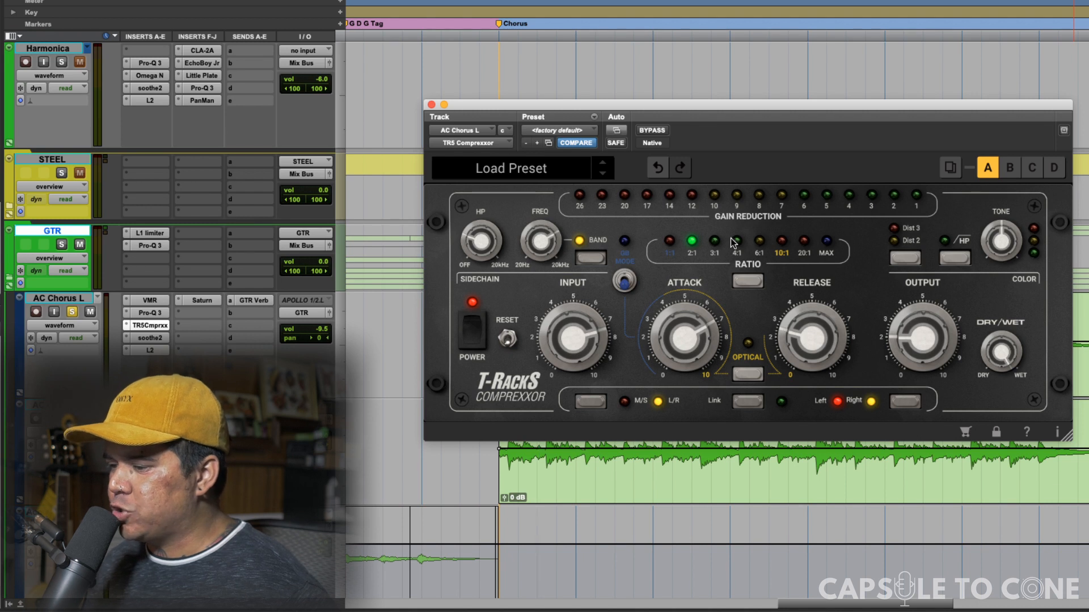
Play the AC Chorus L guitar from the Chorus marker and compare it with its Comprexxor powered off and on.
key("space")
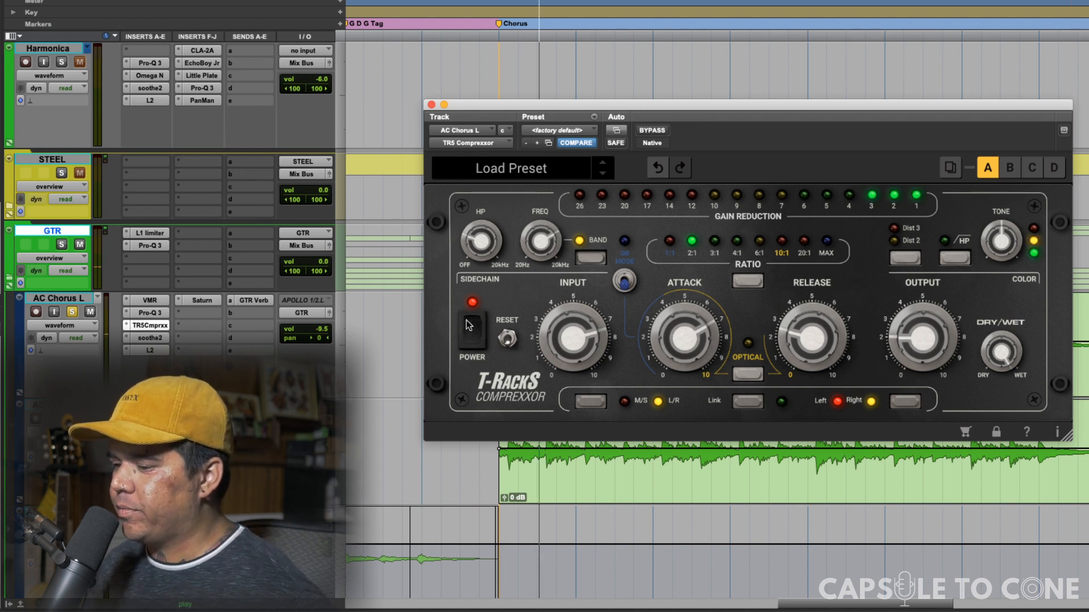
left_click(474, 323)
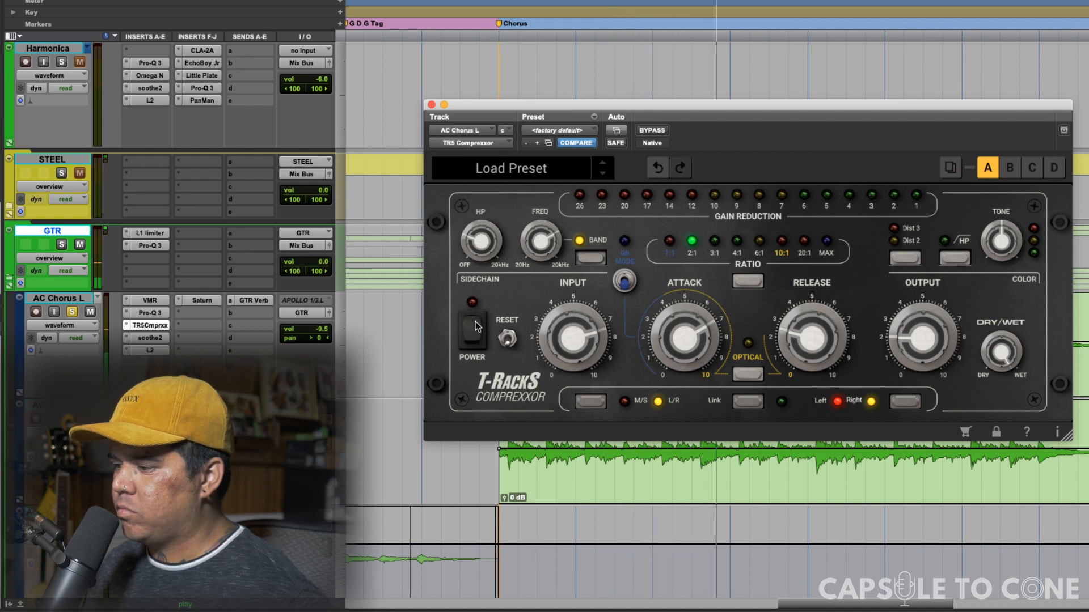
left_click(474, 324)
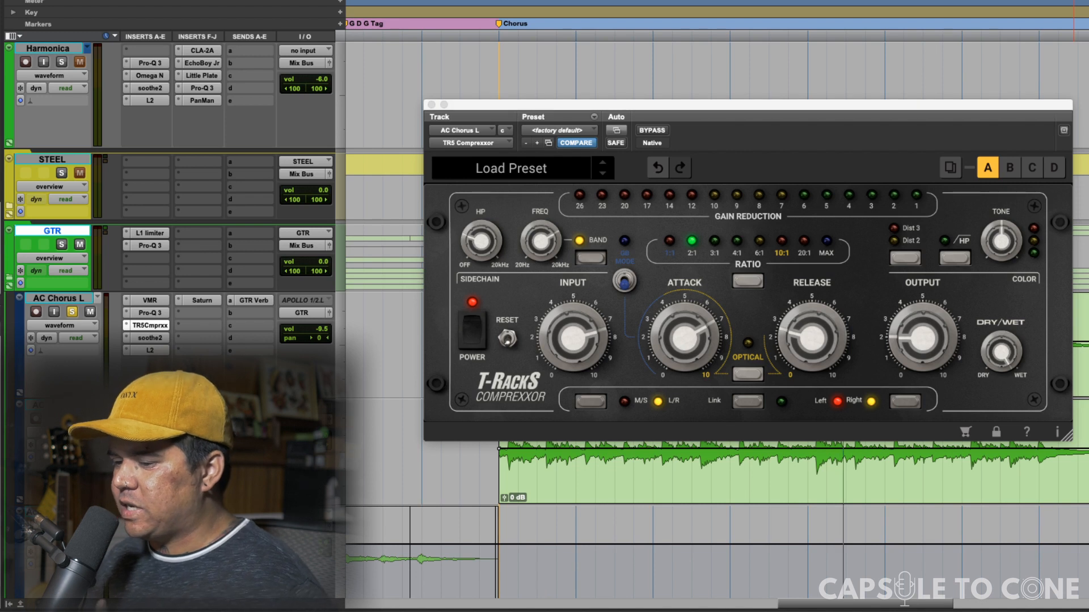
Pan the AC Chorus L track to 75 left and move its Comprexxor window down to uncover the Chorus start.
left_click_drag(321, 335, 310, 339)
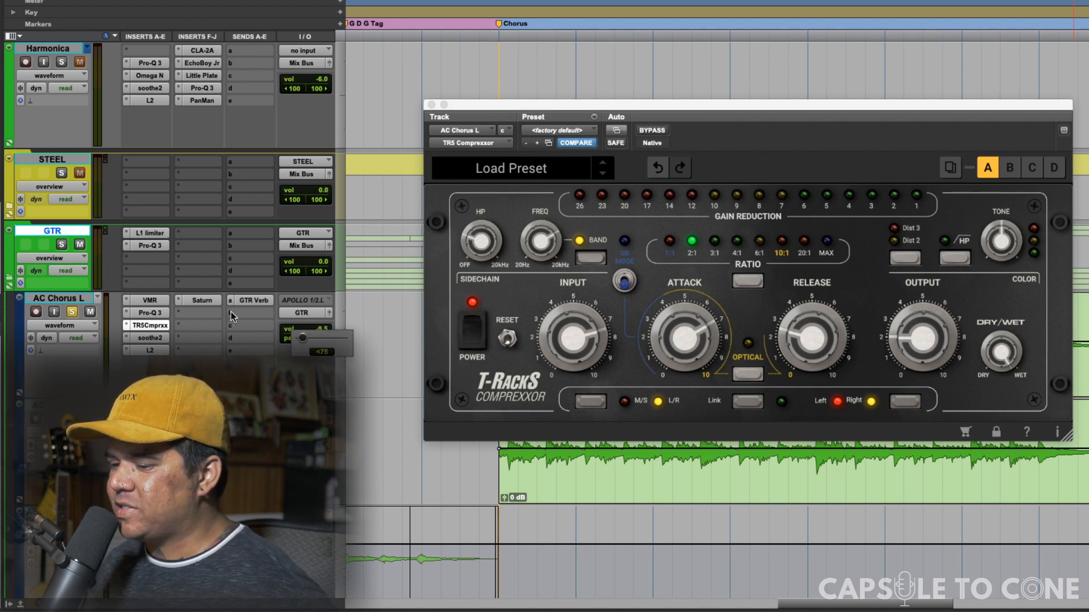
left_click_drag(230, 316, 230, 316)
left_click_drag(465, 105, 445, 255)
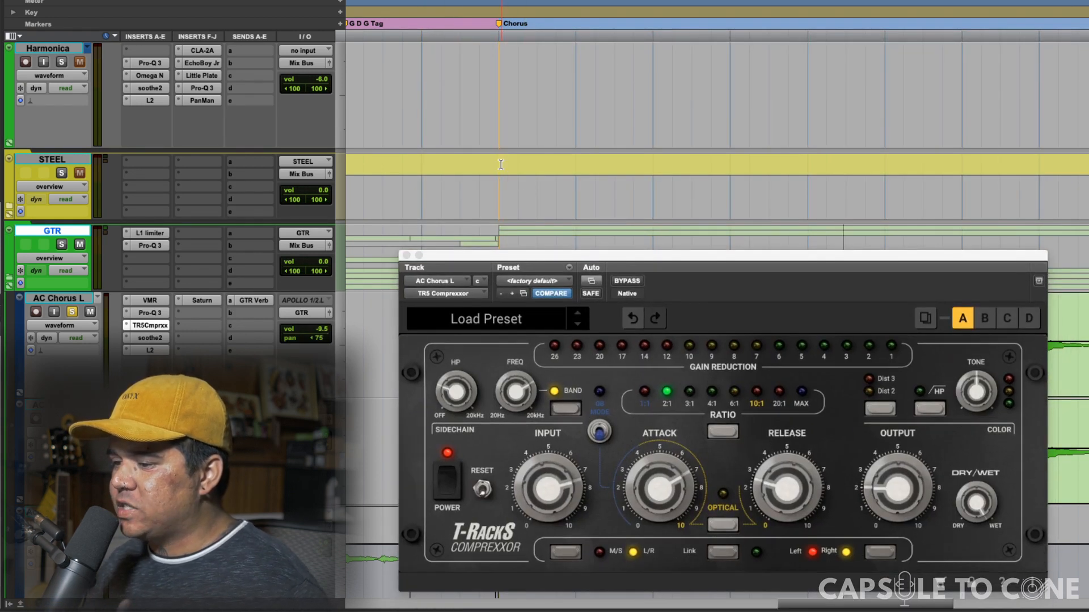
Open the AC Chorus R track's Comprexxor, arrange it above the AC Chorus L one, and play from the Chorus marker.
left_click(500, 165)
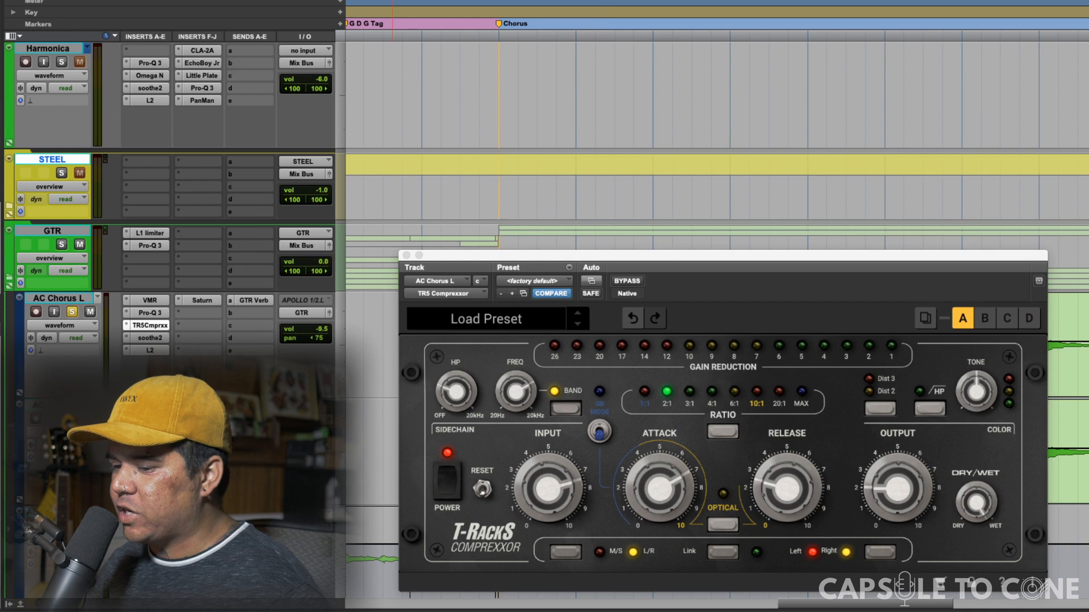
left_click(149, 432)
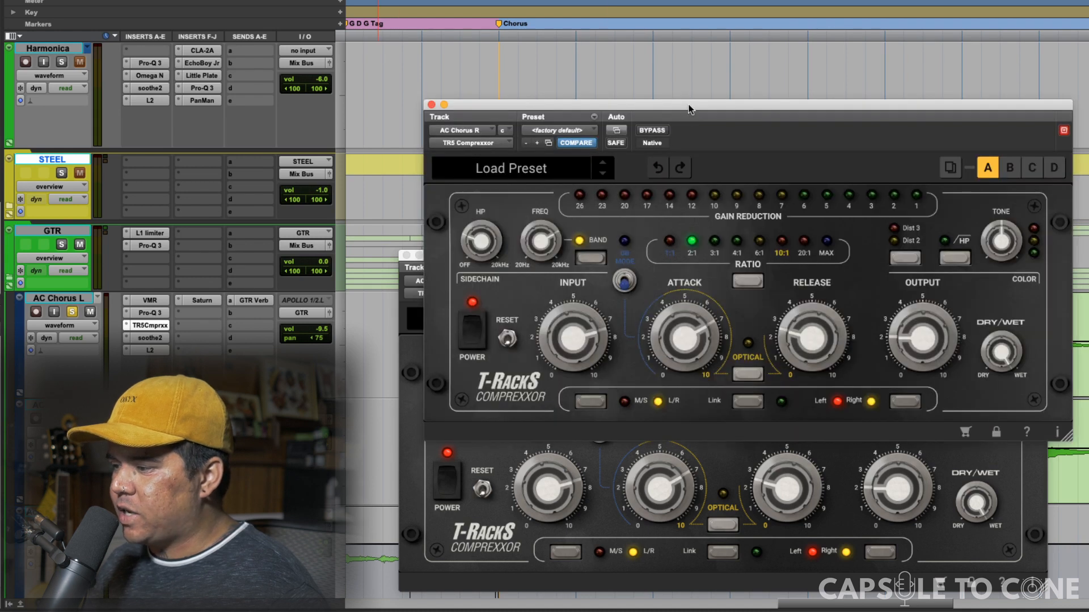
left_click_drag(689, 106, 632, 85)
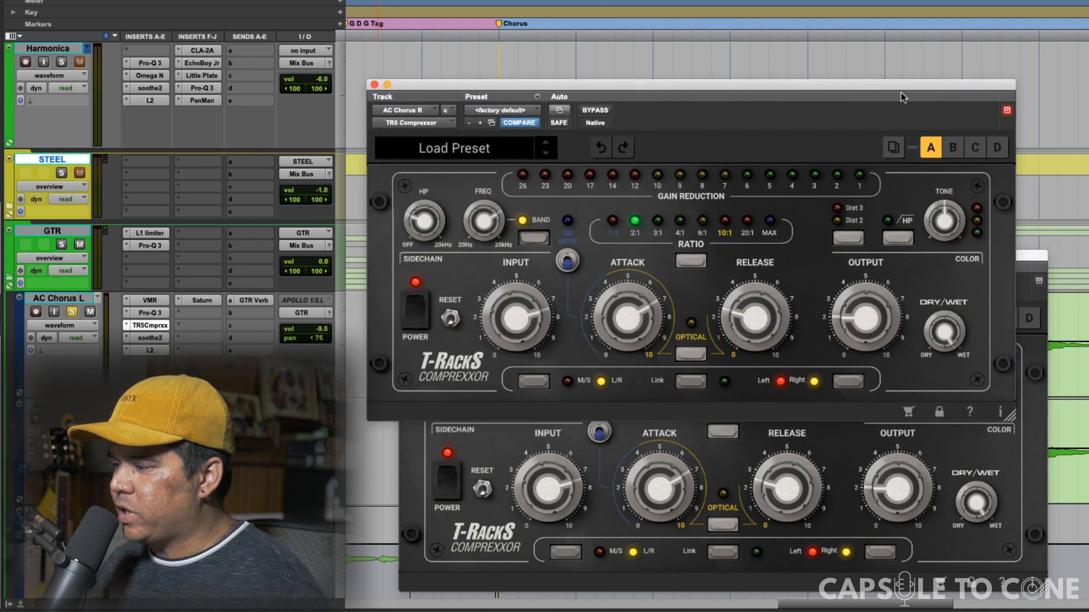
left_click(497, 40)
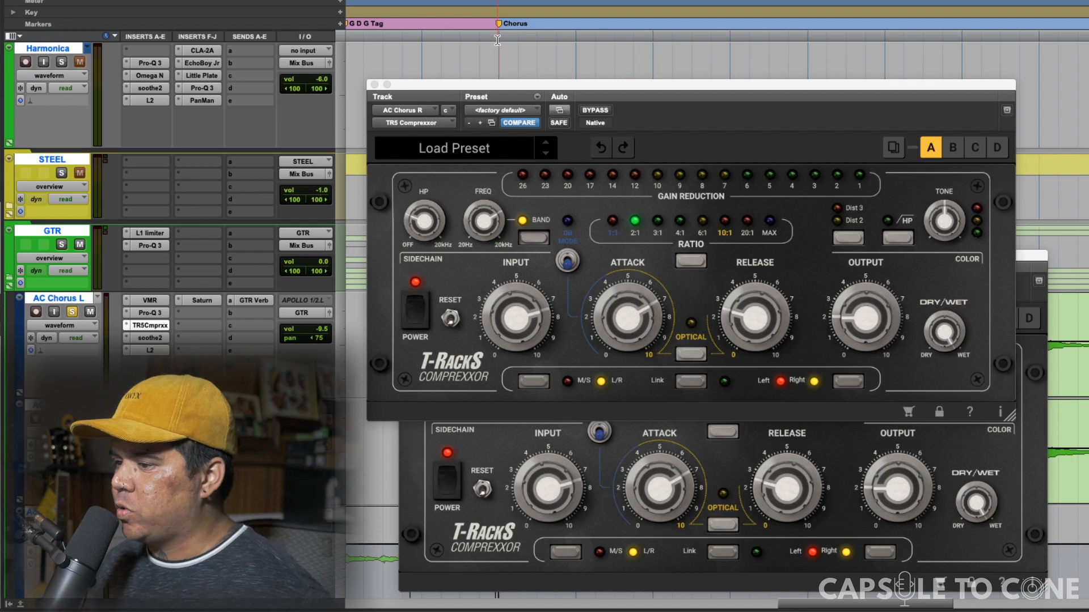
key("space")
left_click_drag(575, 84, 583, 0)
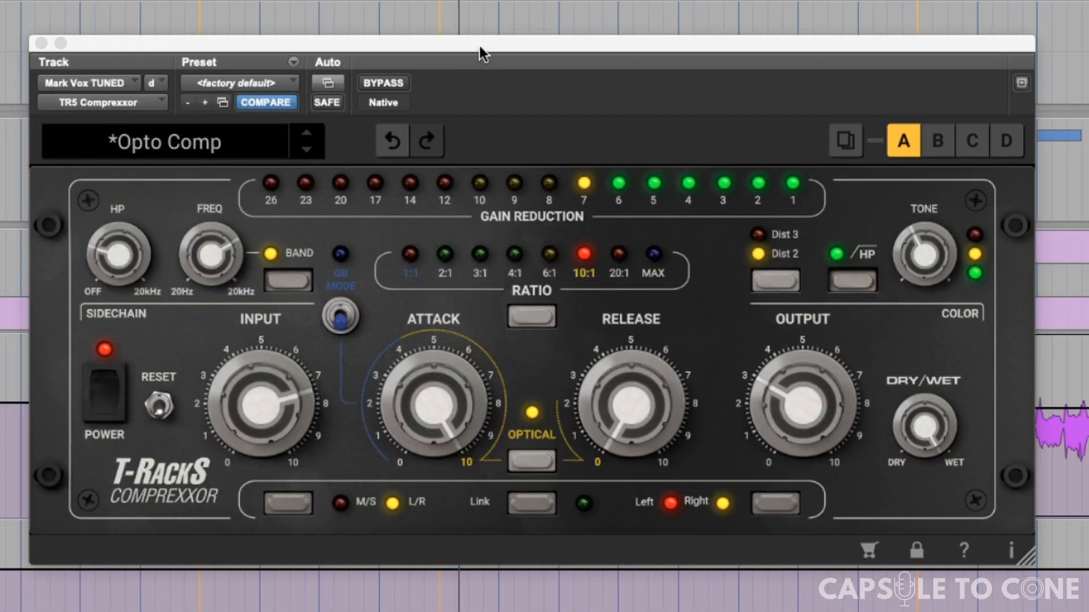
Switch the tuned vocal track's Opto Comp Comprexxor off and back on during playback to compare the sound.
left_click(107, 406)
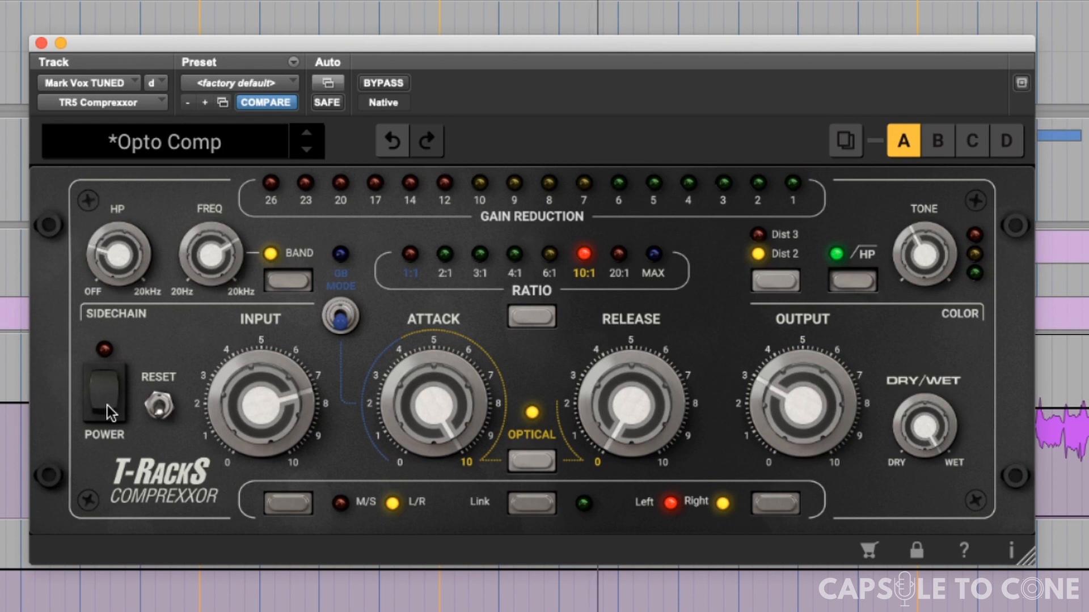
left_click(107, 406)
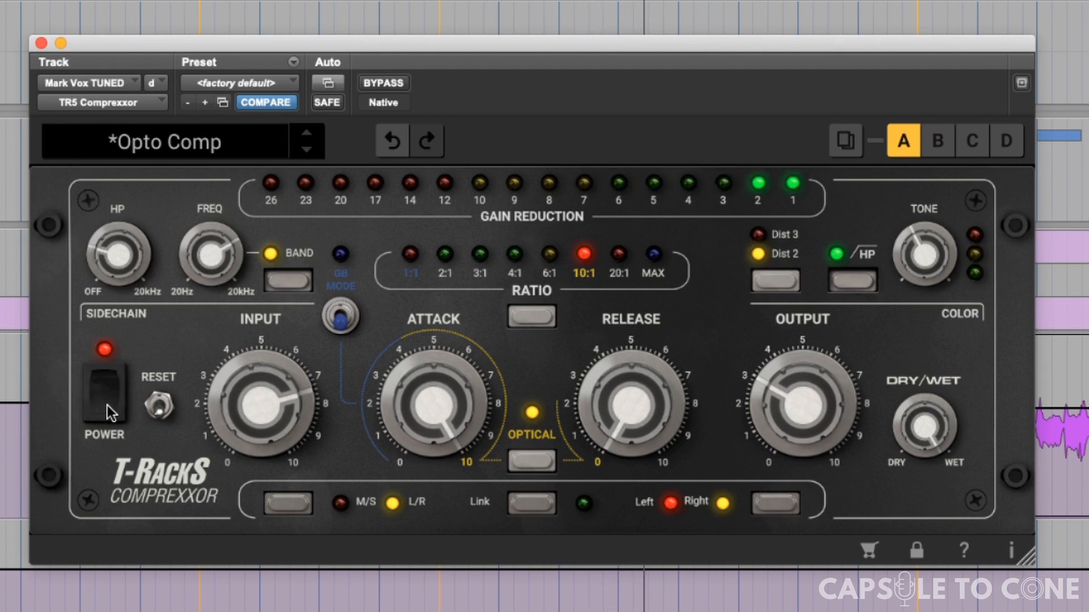